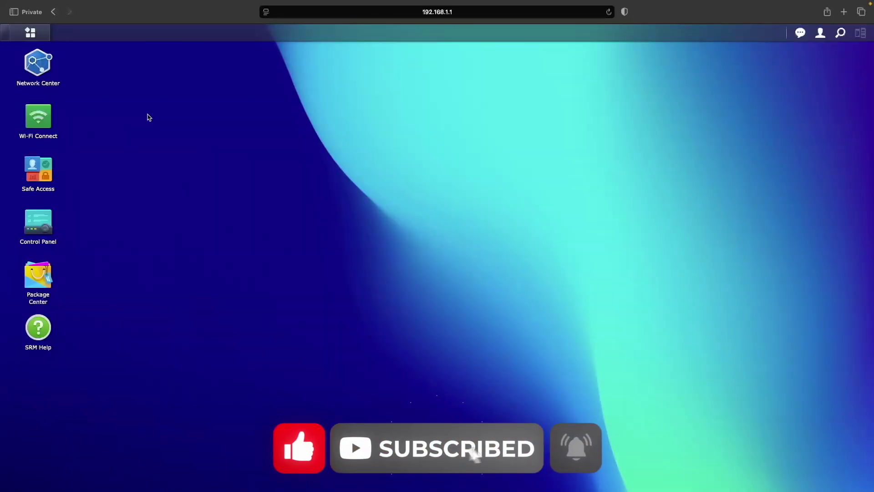
# Launch Network Center, whose Status page shows the internet connection as Connected
pyautogui.click(41, 67)
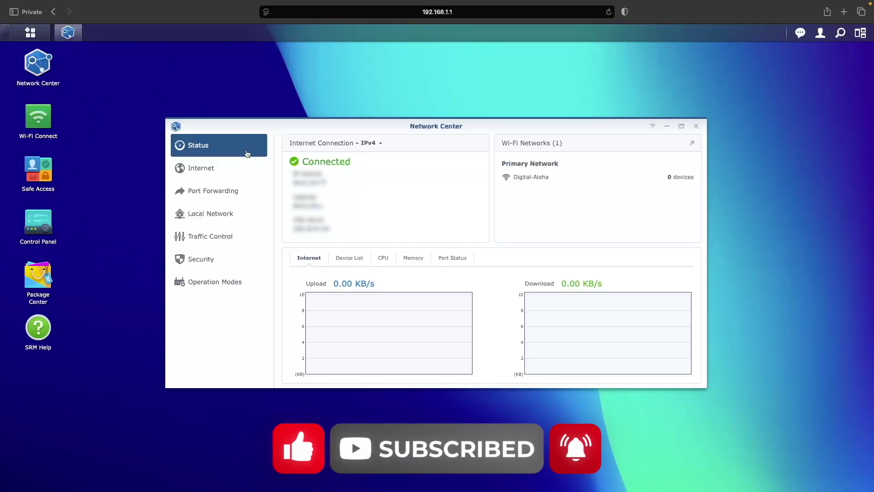
# Review port connection status, then show the Local Network list with the Primary and Guest networks
pyautogui.click(451, 258)
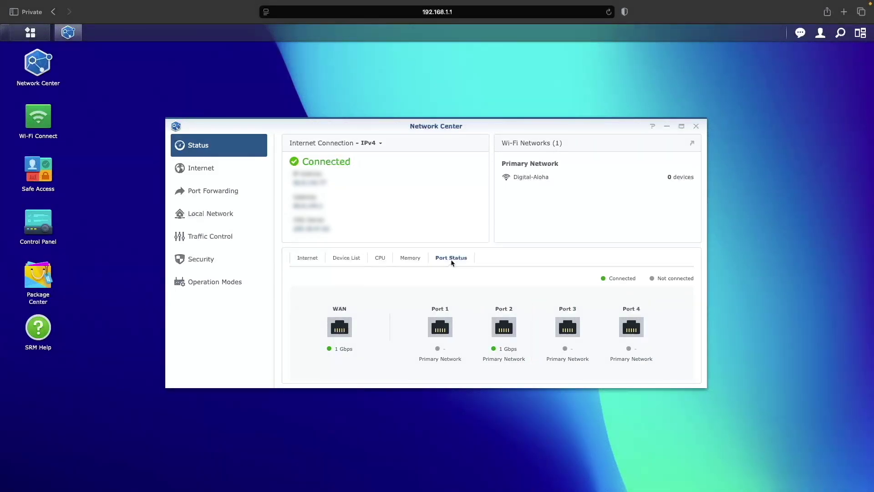
pyautogui.click(240, 218)
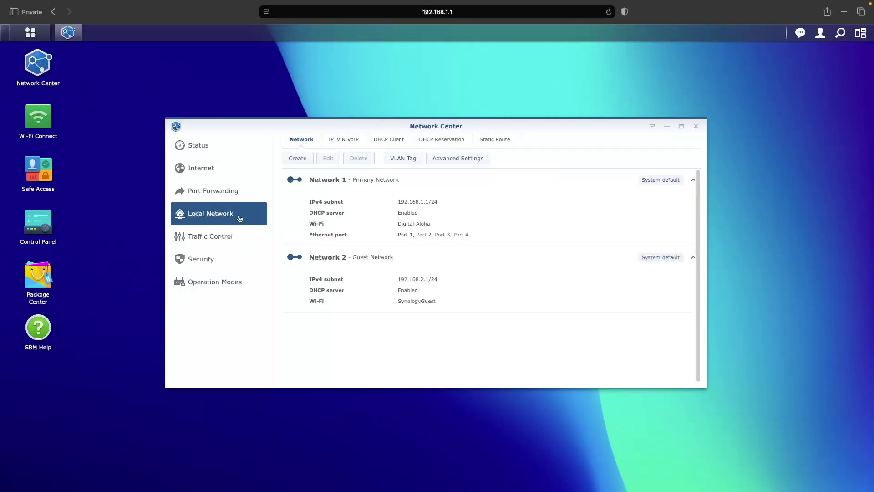
# Change the Primary Network's local IP to 192.168.100.1
pyautogui.click(327, 221)
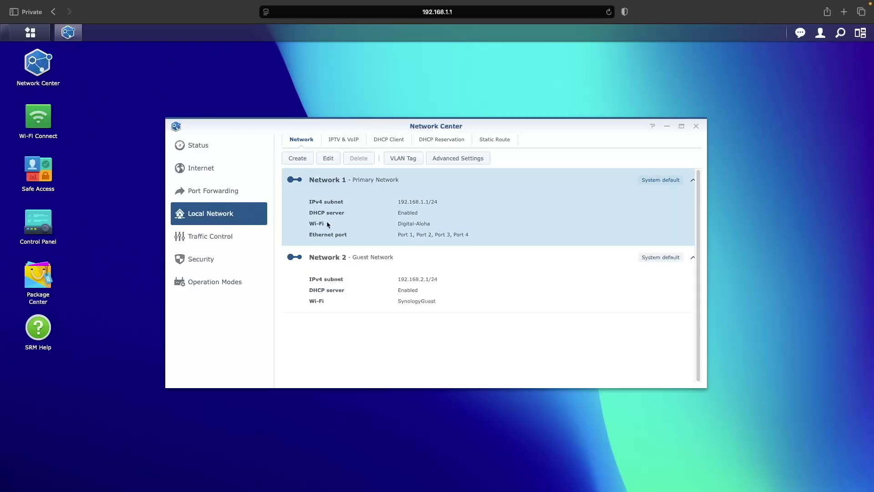
pyautogui.click(328, 159)
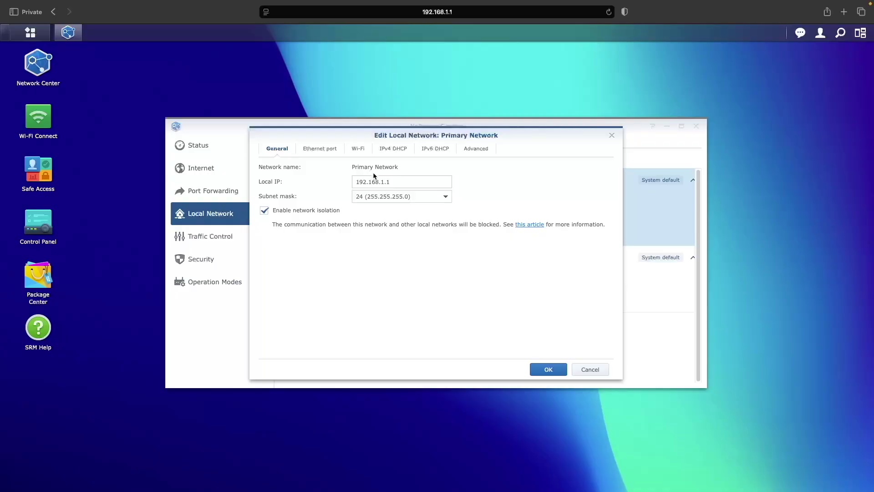
pyautogui.click(384, 182)
pyautogui.write('00')
# Set Primary DHCP range to 192.168.100.50–254, gateway and DNS 192.168.100.1, and apply
pyautogui.click(390, 150)
pyautogui.click(396, 182)
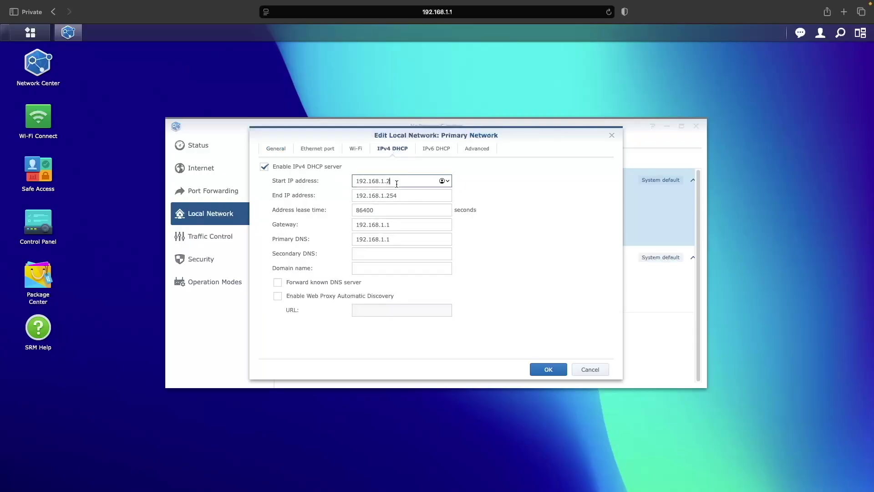
pyautogui.write('00')
pyautogui.press('Tab')
pyautogui.click(381, 195)
pyautogui.write('00')
pyautogui.press('Tab')
pyautogui.click(363, 224)
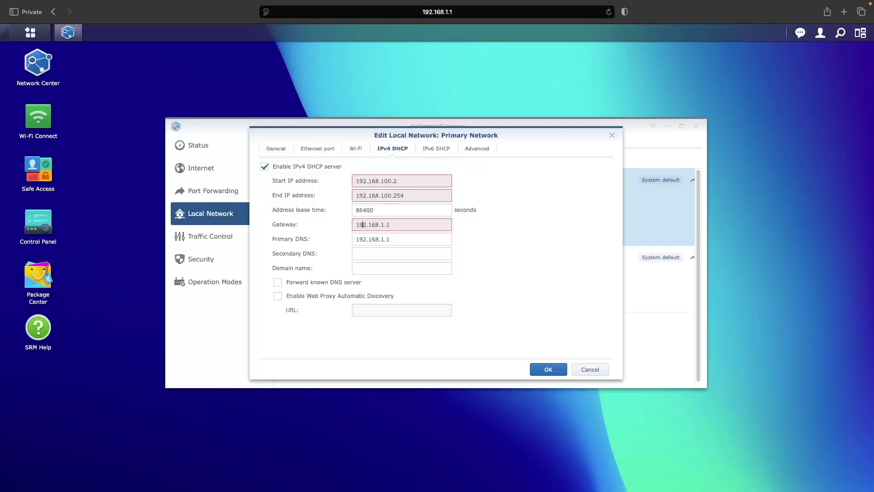
pyautogui.write('00')
pyautogui.click(359, 239)
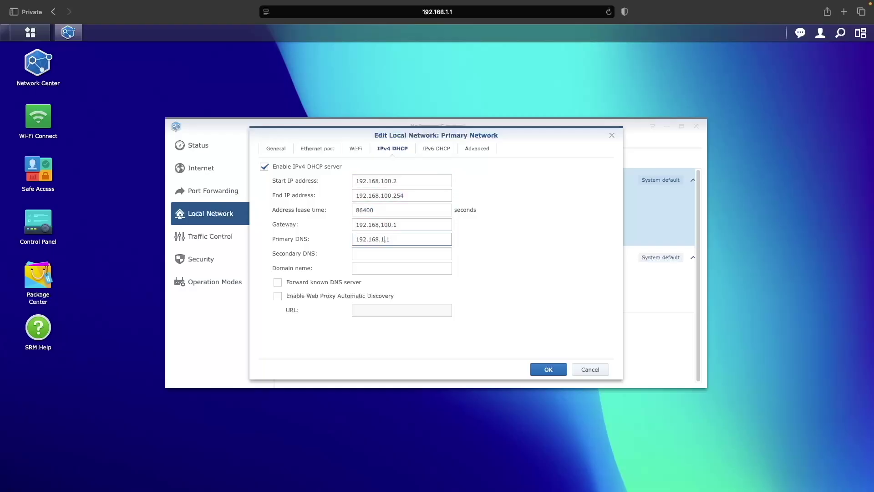
pyautogui.write('00')
pyautogui.click(401, 182)
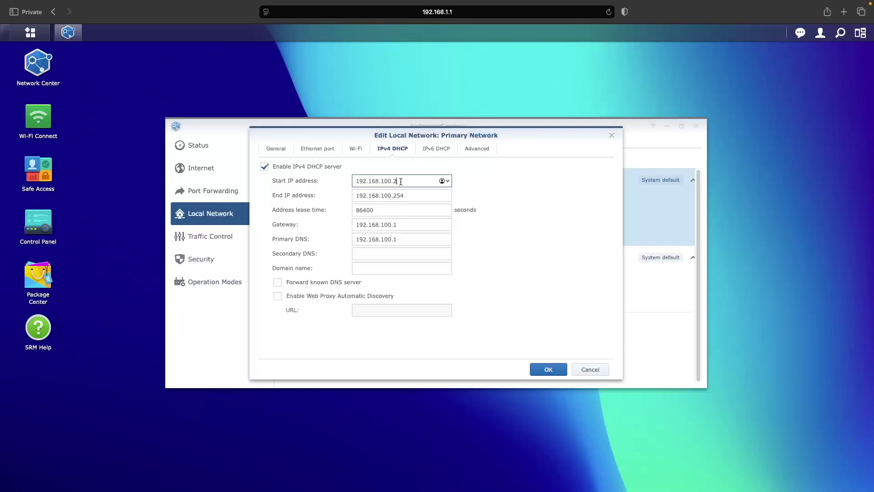
pyautogui.write('50')
pyautogui.click(547, 370)
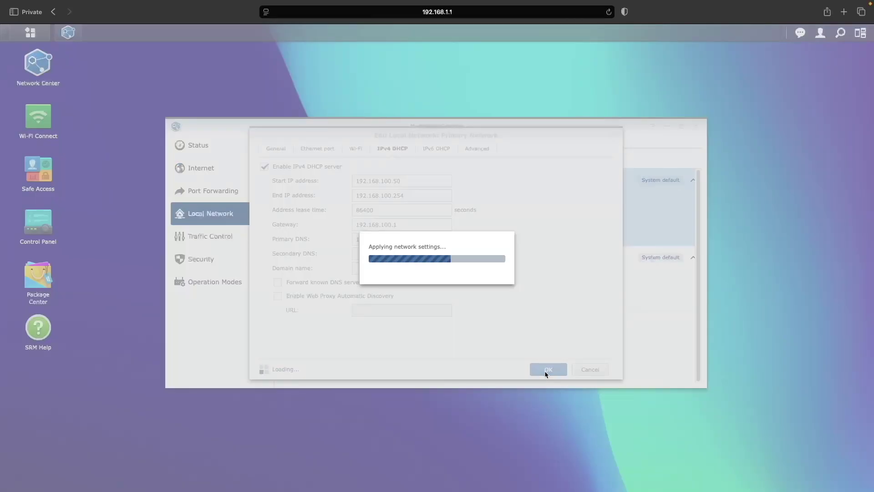
# Load the router at 192.168.100.1, proceeding past the certificate warning
pyautogui.click(453, 13)
pyautogui.click(315, 12)
pyautogui.write('00')
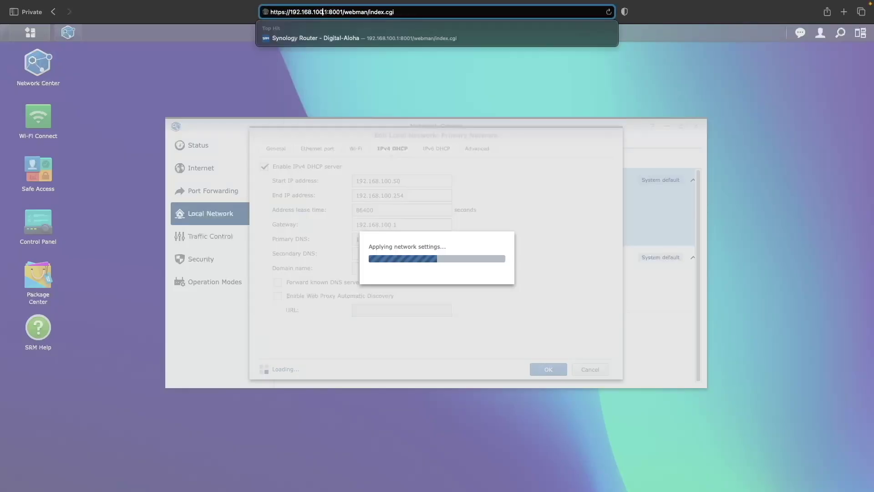
pyautogui.press('Return')
pyautogui.click(487, 159)
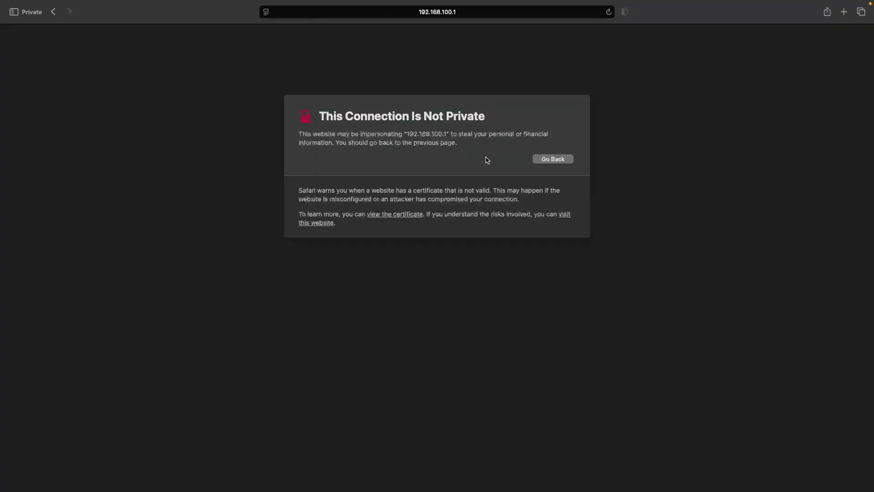
pyautogui.click(565, 215)
# Sign back in with the admin username and password
pyautogui.write('srmadmin')
pyautogui.press('Return')
pyautogui.write('••••••••••••')
pyautogui.press('Return')
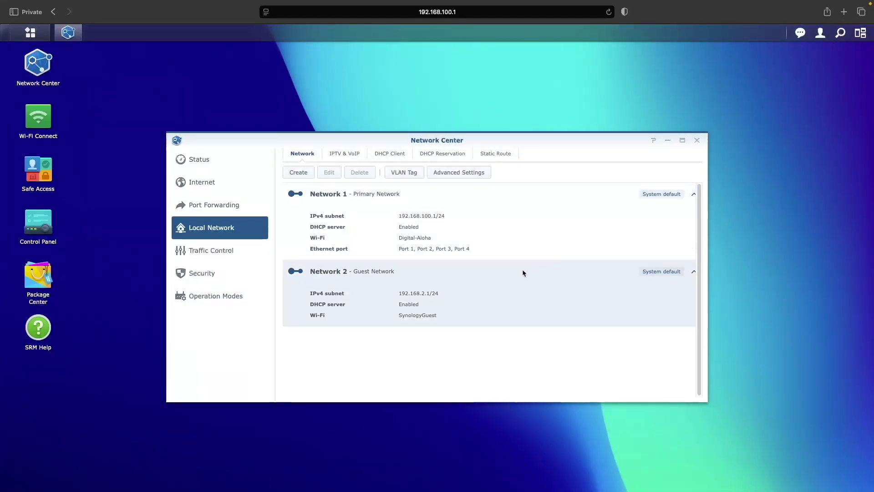
# Change the Guest Network's local IP to 192.168.101.1
pyautogui.click(482, 285)
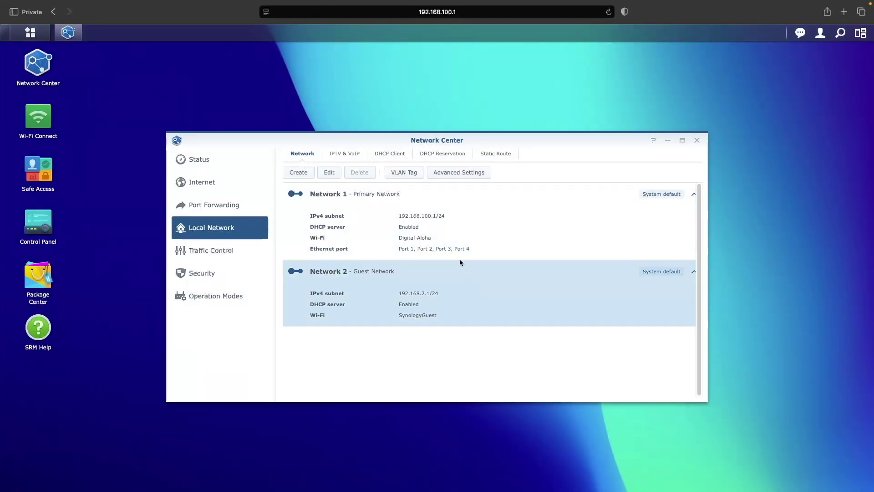
pyautogui.click(332, 171)
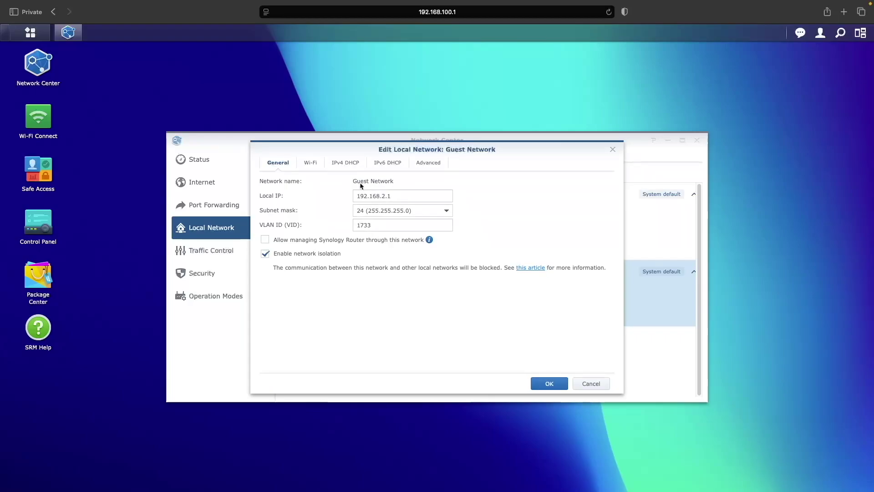
pyautogui.click(384, 197)
pyautogui.press('BackSpace')
pyautogui.write('101')
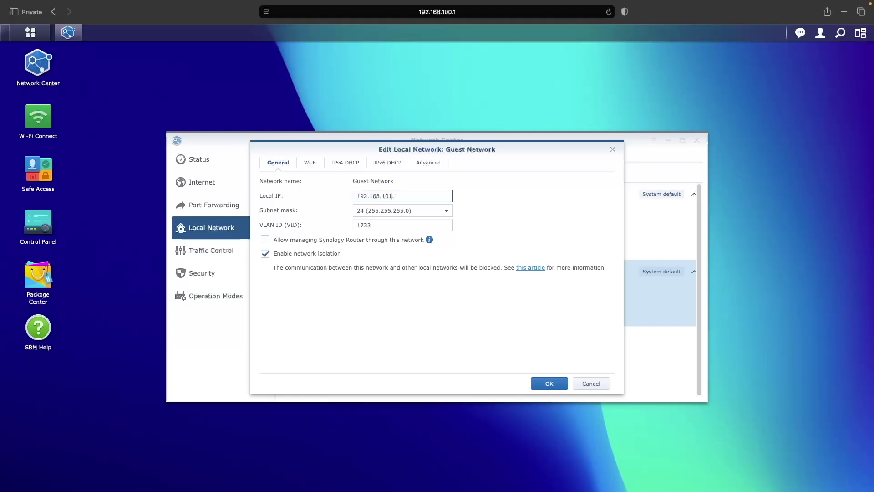
# Move the Guest DHCP range to 192.168.101.2–192.168.101.254
pyautogui.click(354, 164)
pyautogui.click(391, 195)
pyautogui.click(383, 195)
pyautogui.press('Delete')
pyautogui.write('101.2')
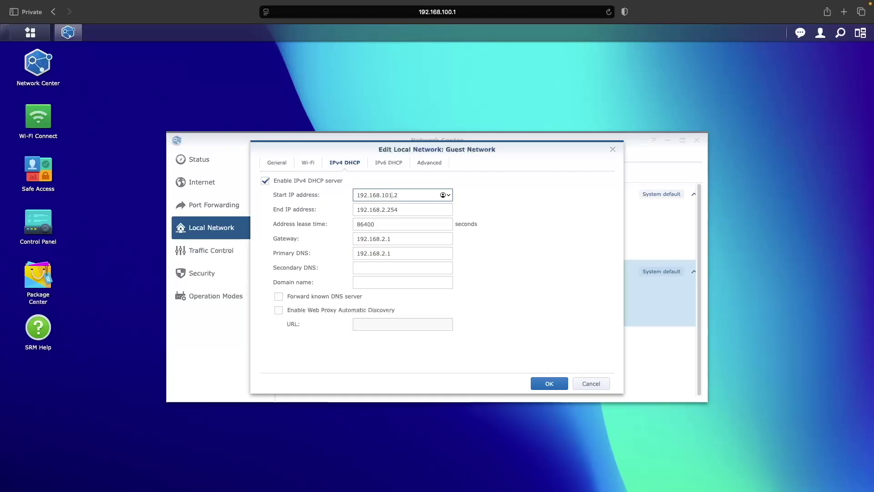
pyautogui.click(384, 209)
pyautogui.press('BackSpace')
pyautogui.write('101')
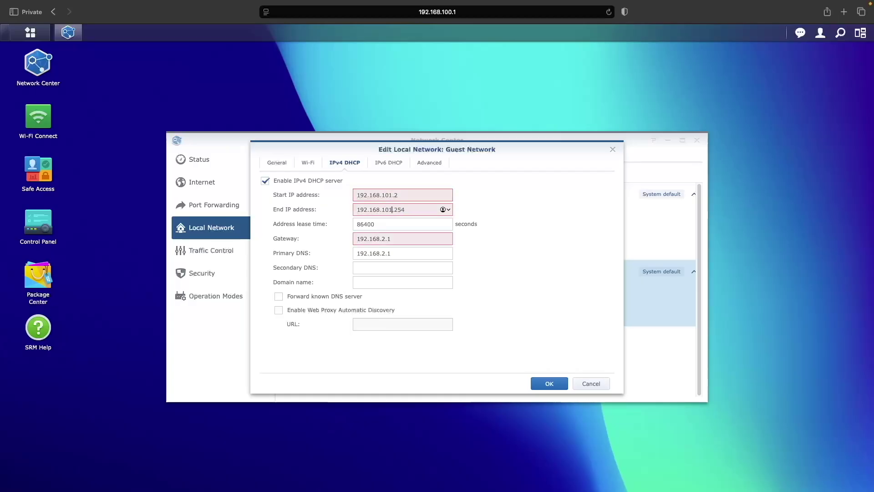
# Set Guest gateway and DNS to 192.168.101.1, apply, and reopen its Wi-Fi list
pyautogui.click(381, 239)
pyautogui.press('Delete')
pyautogui.write('101')
pyautogui.press('Tab')
pyautogui.click(382, 253)
pyautogui.press('Delete')
pyautogui.write('101')
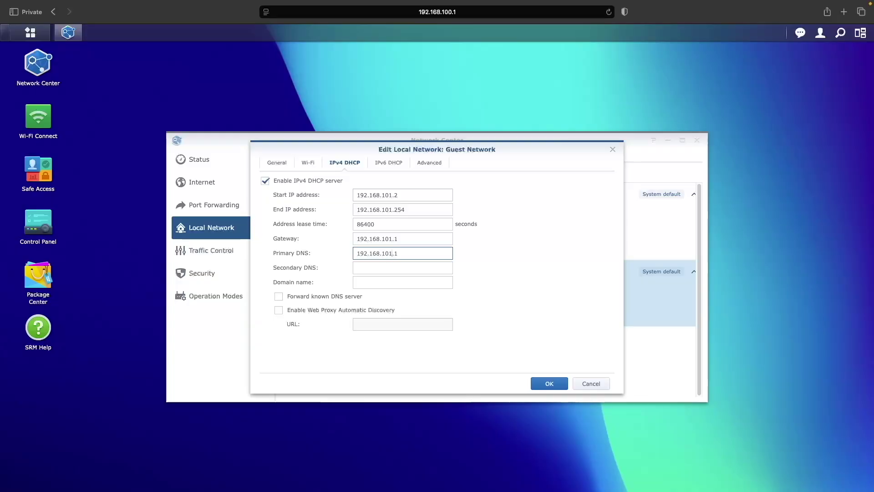
pyautogui.click(541, 381)
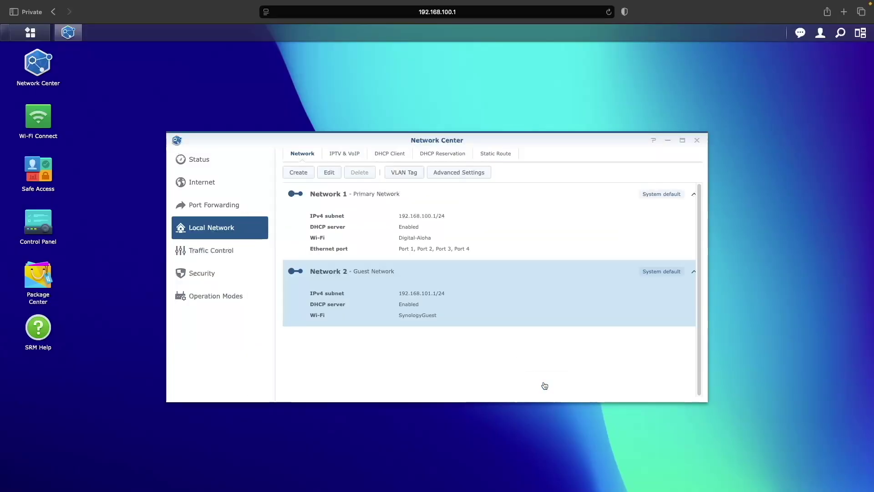
pyautogui.click(331, 172)
pyautogui.click(313, 163)
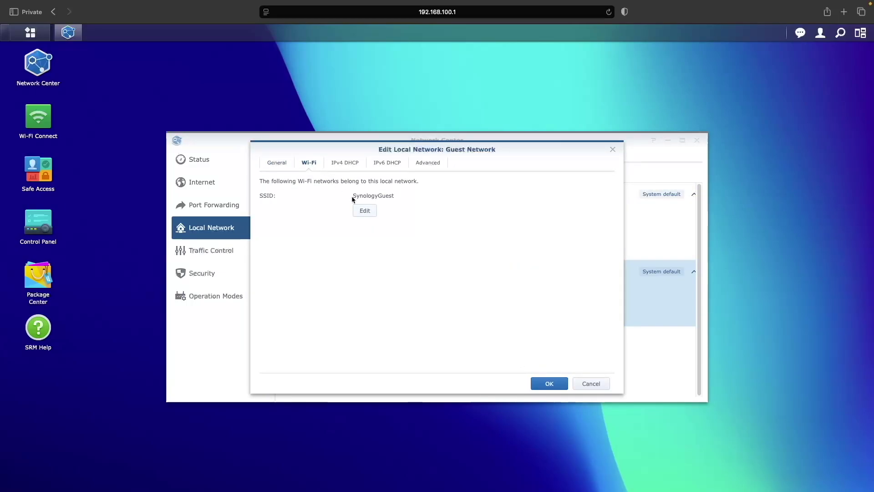
# Enable the guest Wi-Fi, rename it Digital-Aloha-Guest, and set a new password
pyautogui.click(363, 210)
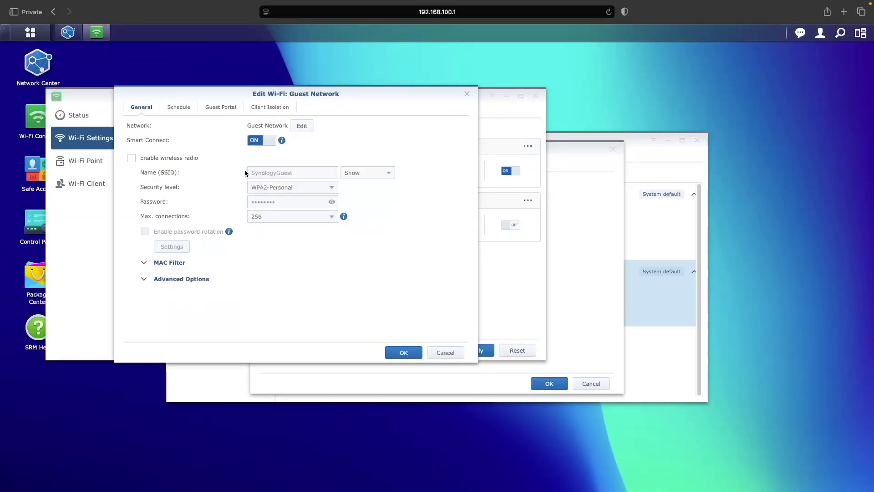
pyautogui.click(193, 157)
pyautogui.tripleClick(272, 172)
pyautogui.write('Digital-Aloha-Guest')
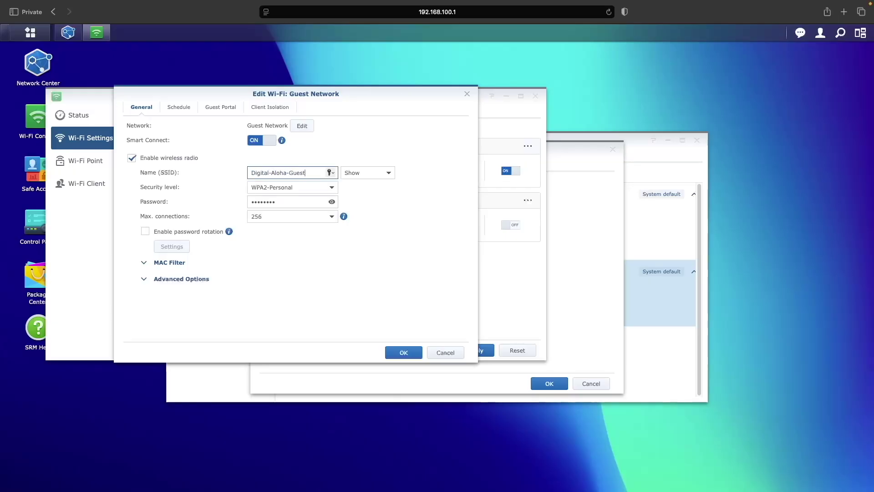
pyautogui.press('Tab')
pyautogui.press('Tab')
pyautogui.write('•••••••••')
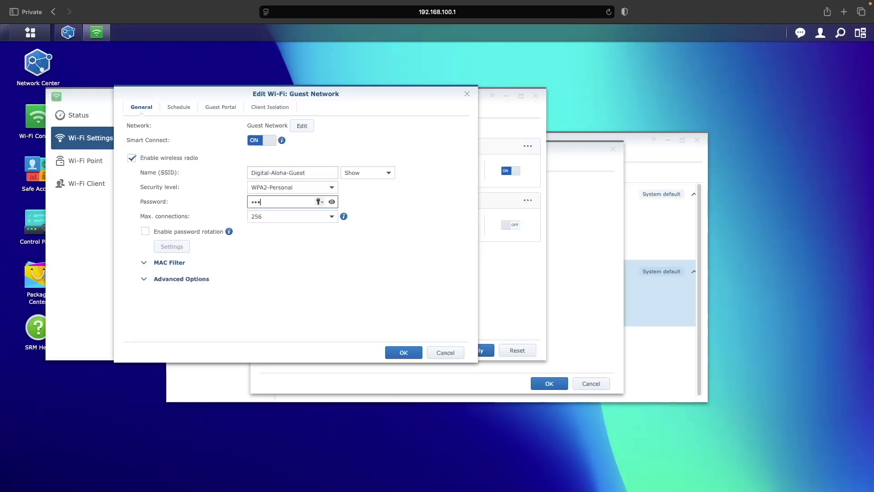
pyautogui.write('•••••••')
# Turn on client isolation for the guest Wi-Fi, save, and close the dialogs
pyautogui.click(262, 109)
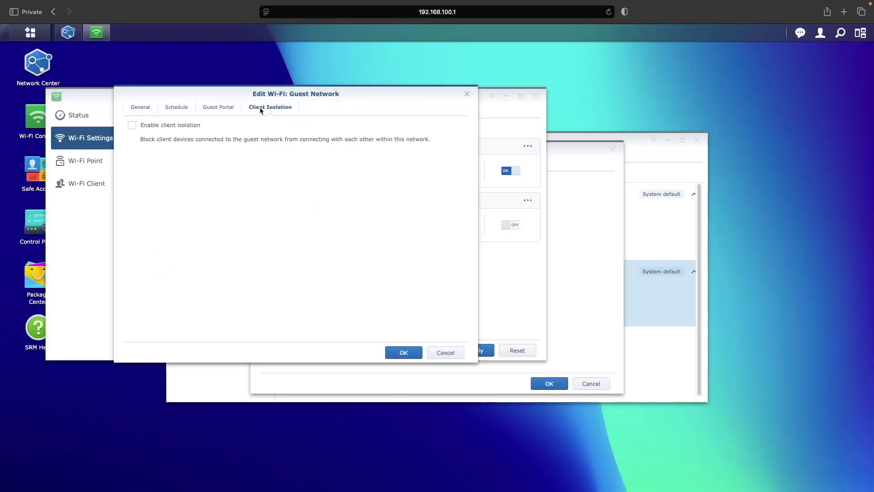
pyautogui.click(193, 126)
pyautogui.click(403, 353)
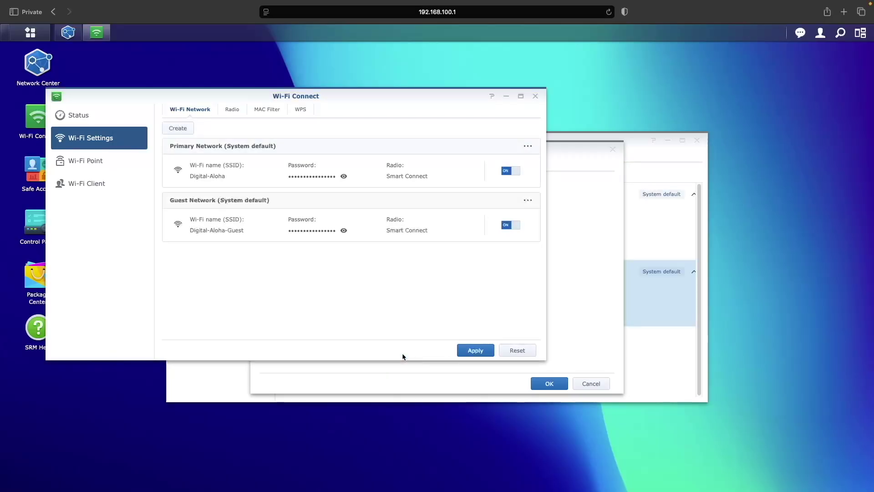
pyautogui.click(536, 97)
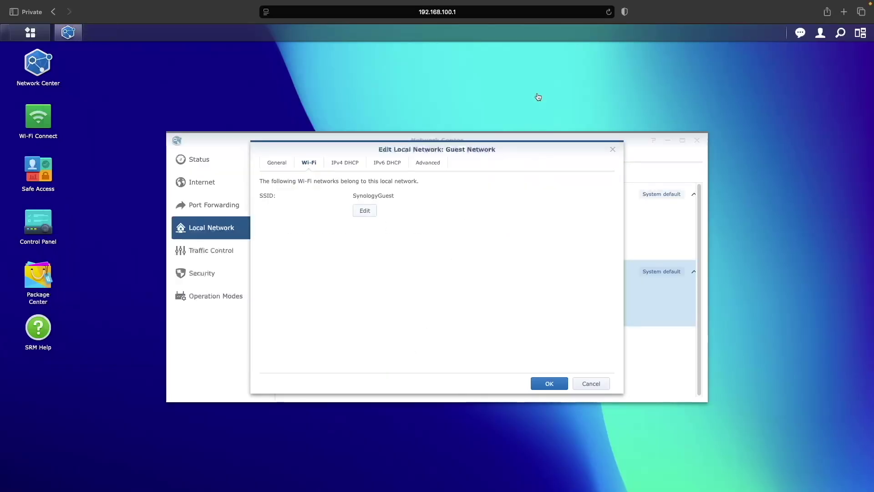
pyautogui.click(612, 149)
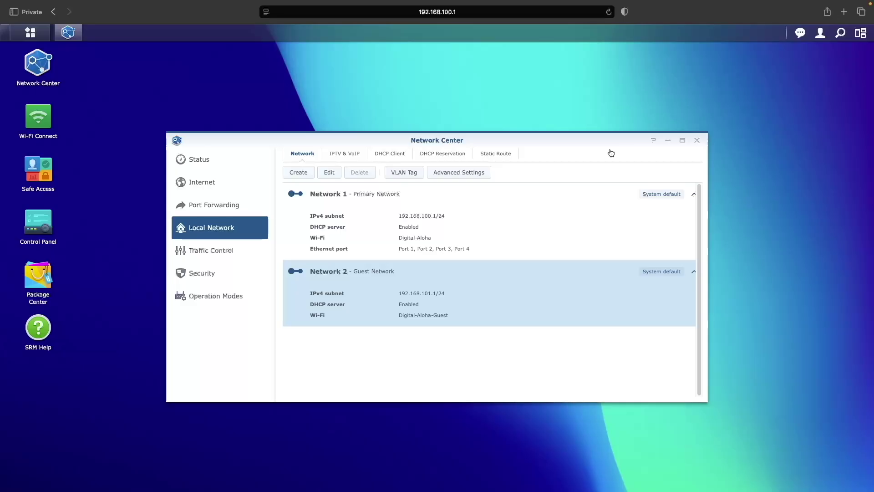
# Define a new IoT Network at 192.168.102.1 with VLAN ID 102, assigning no ports
pyautogui.click(297, 174)
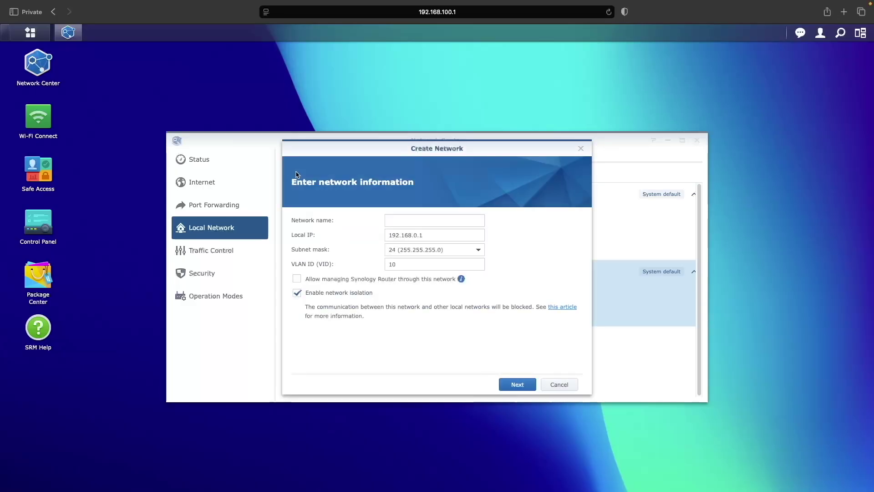
pyautogui.click(396, 220)
pyautogui.write('IoT Network')
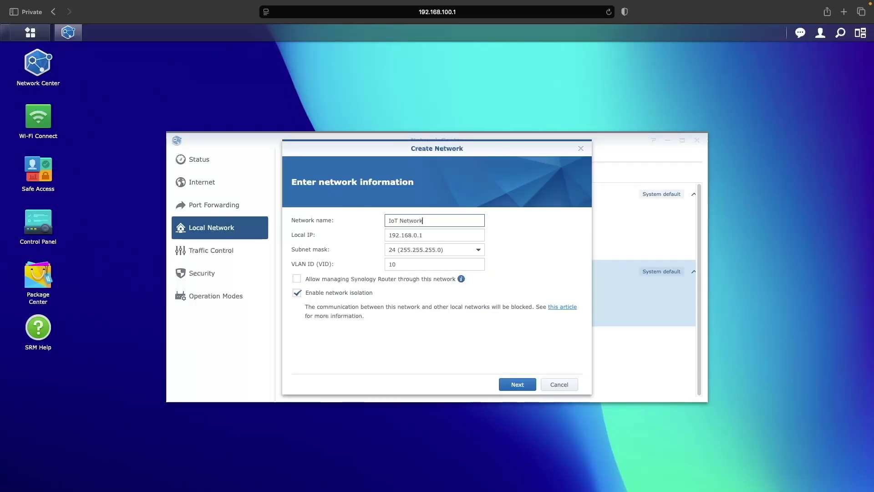
pyautogui.press('Tab')
pyautogui.click(417, 235)
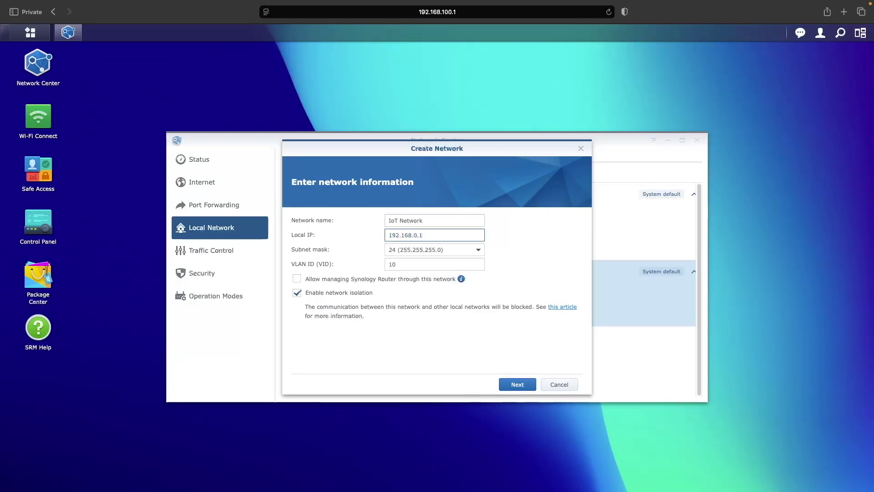
pyautogui.press('BackSpace')
pyautogui.write('102')
pyautogui.press('Tab')
pyautogui.press('Tab')
pyautogui.write('102')
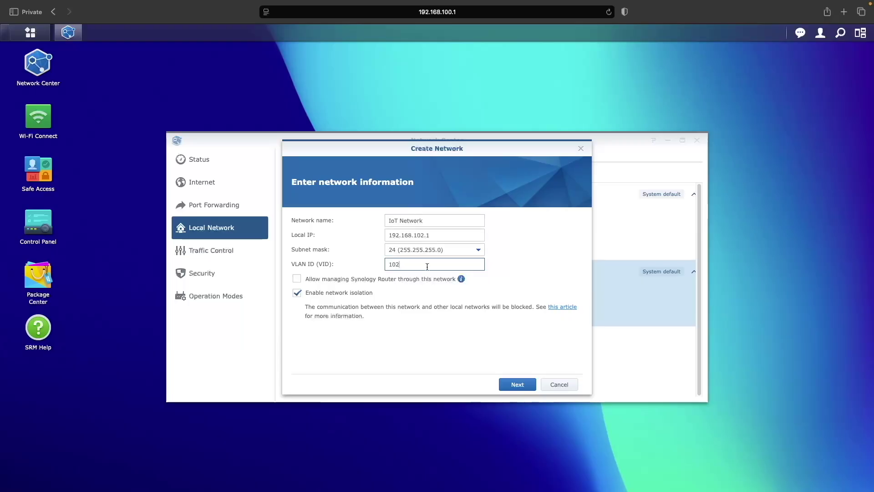
pyautogui.click(524, 385)
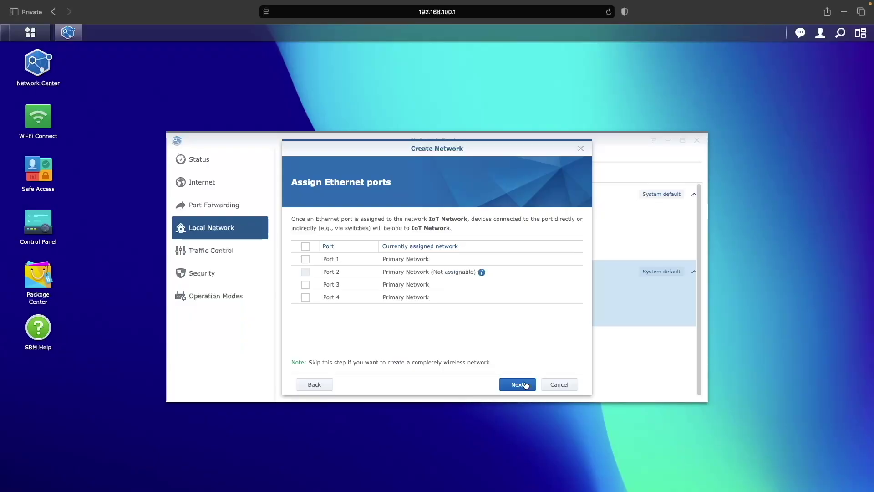
pyautogui.click(524, 384)
# Give the IoT Network its own Digital-Aloha-IoT Wi-Fi with a password and apply
pyautogui.click(328, 236)
pyautogui.click(401, 249)
pyautogui.write('Digital ')
pyautogui.write('Aloha-IoT')
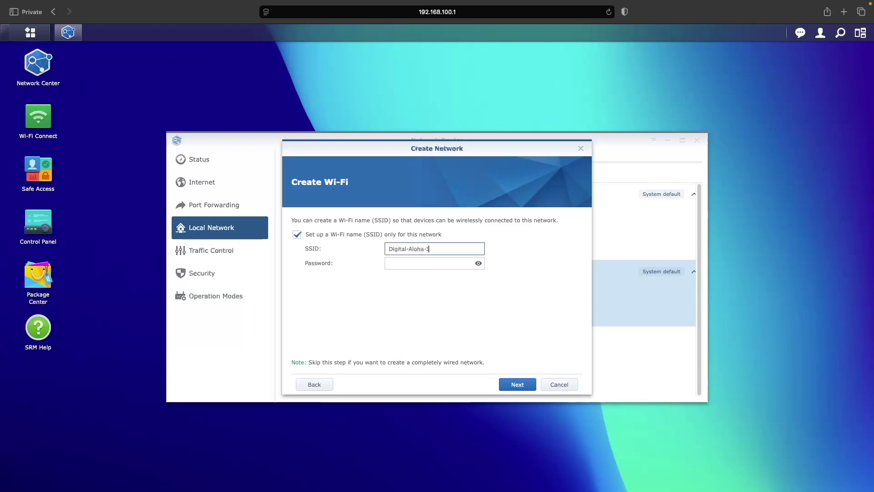
pyautogui.press('Tab')
pyautogui.write('a•••••••••••••••')
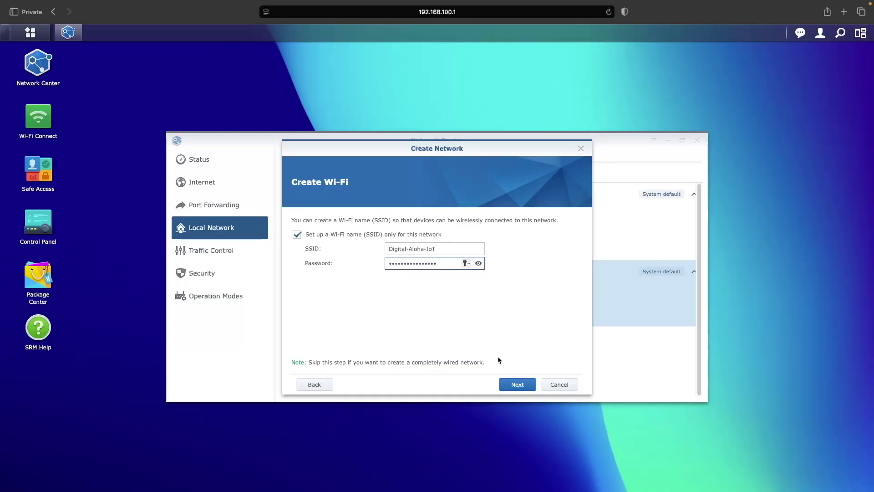
pyautogui.click(527, 388)
pyautogui.click(527, 389)
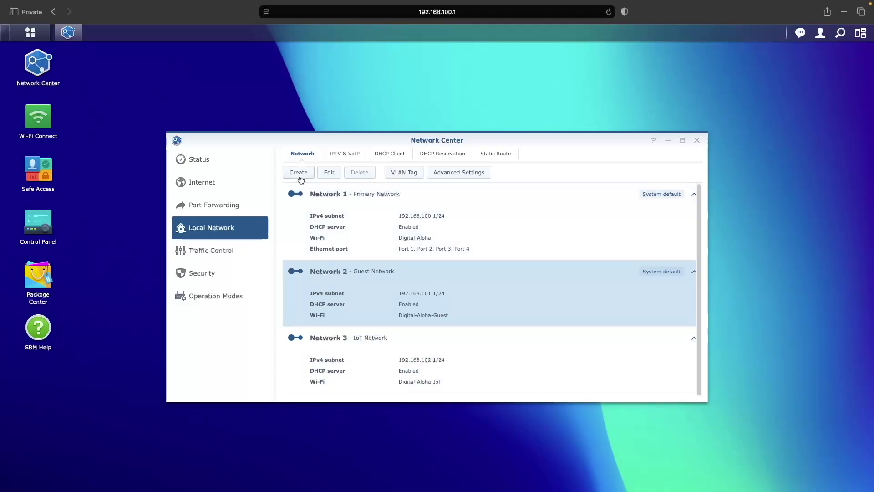
# Define a new Server Network at 192.168.103.1 with VLAN ID 103
pyautogui.click(298, 174)
pyautogui.write('Server Network')
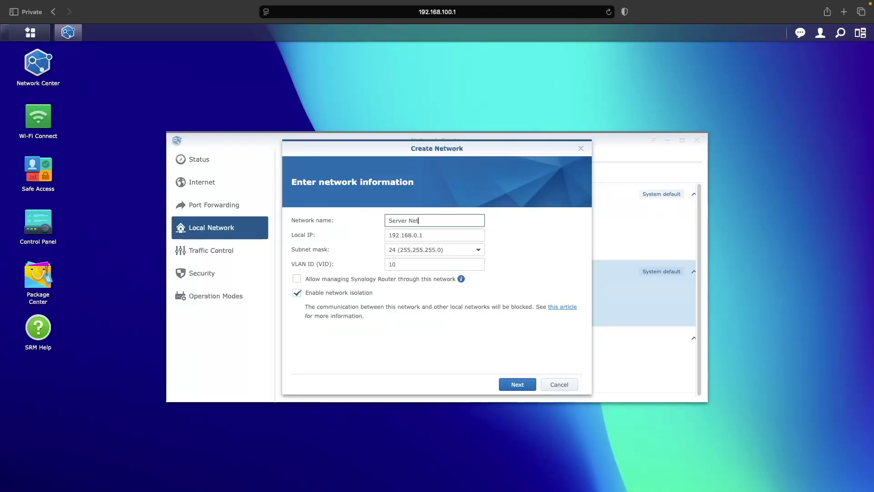
pyautogui.press('Tab')
pyautogui.click(423, 235)
pyautogui.press('BackSpace')
pyautogui.write('103')
pyautogui.press('Tab')
pyautogui.press('Tab')
pyautogui.write('103')
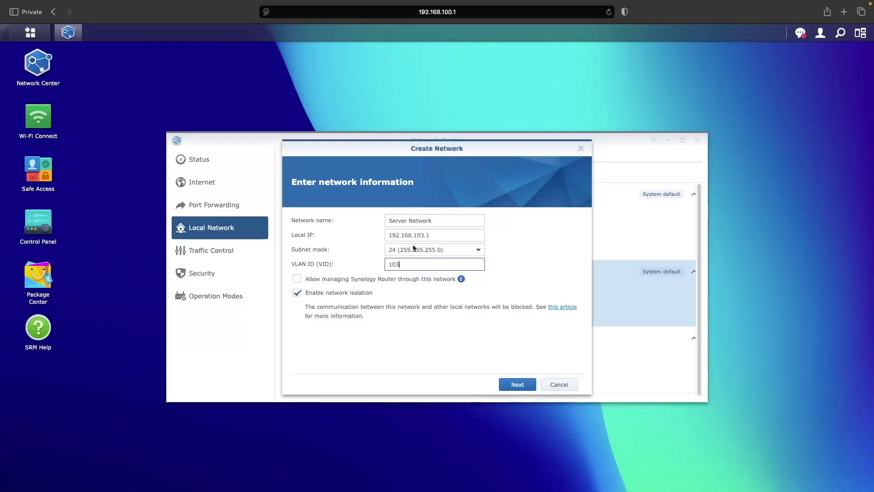
# Assign Port 3 to the Server Network, skip Wi-Fi, and apply
pyautogui.click(530, 385)
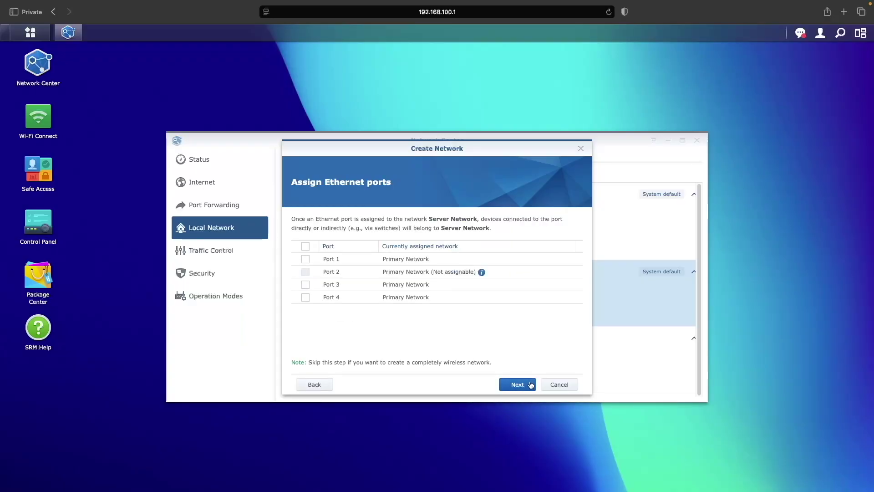
pyautogui.click(306, 285)
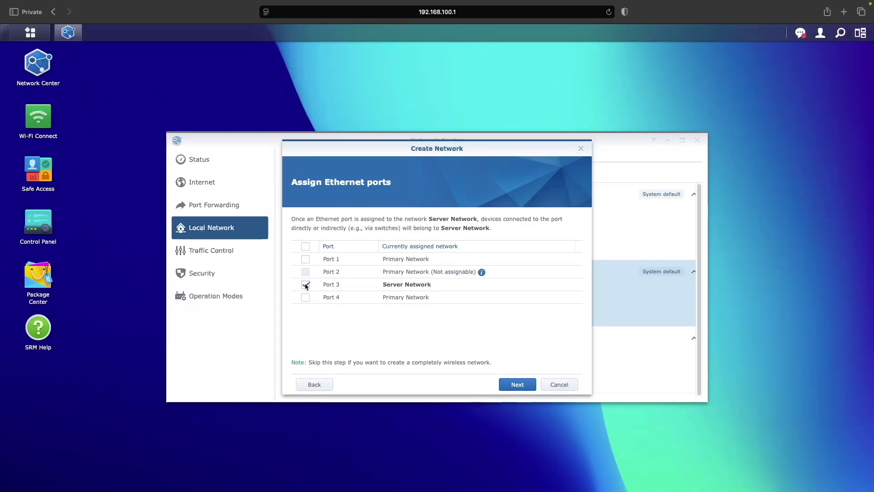
pyautogui.click(526, 384)
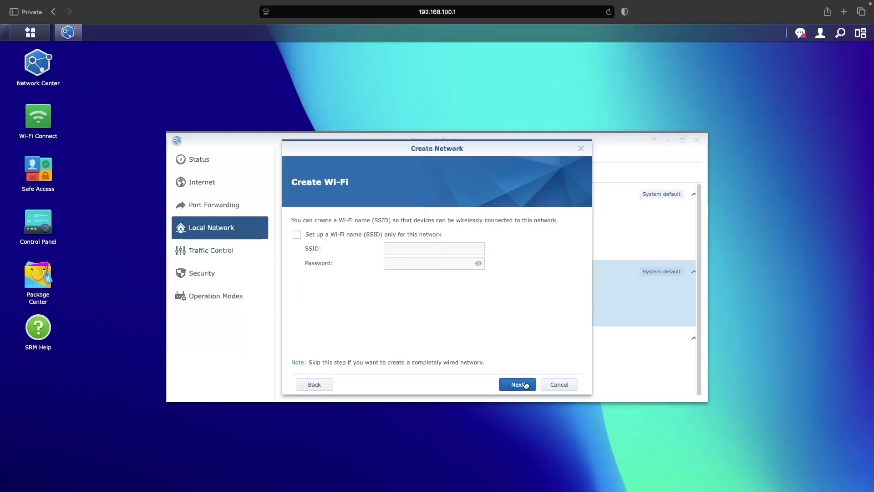
pyautogui.click(526, 385)
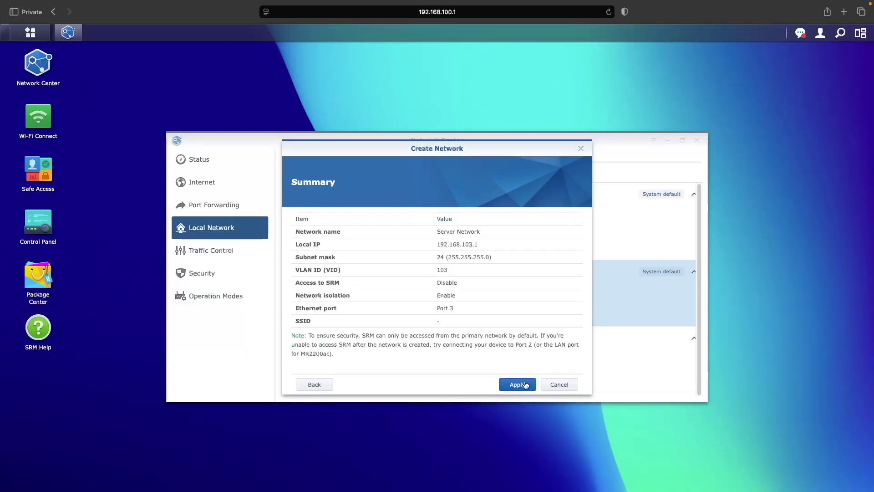
pyautogui.click(525, 385)
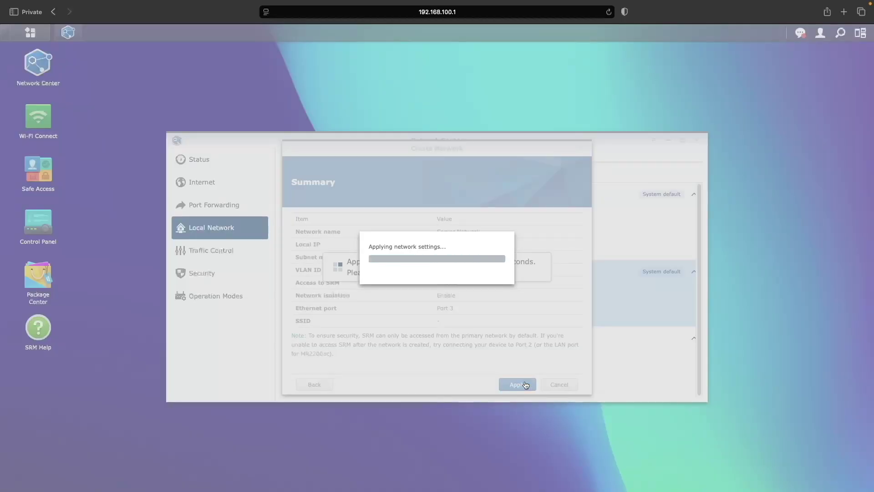
pyautogui.scroll(-3, 526, 385)
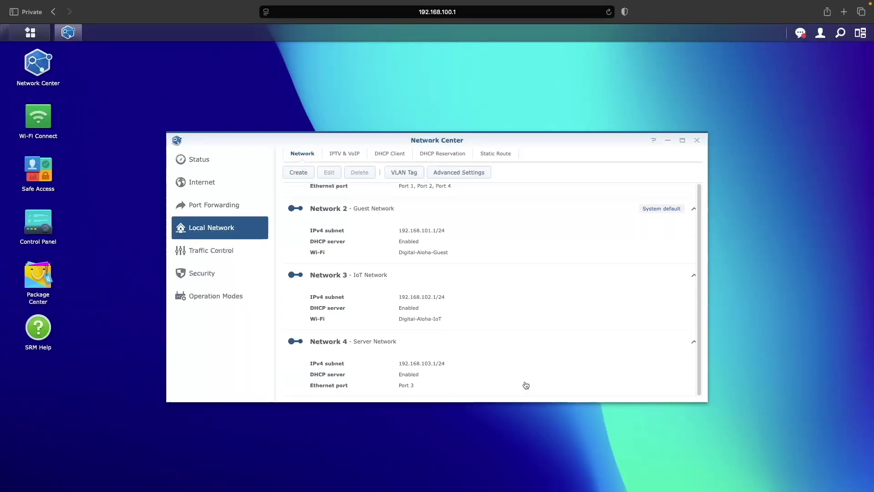
# Define a new DMZ Network at 192.168.104.1 with VLAN ID 104
pyautogui.click(284, 172)
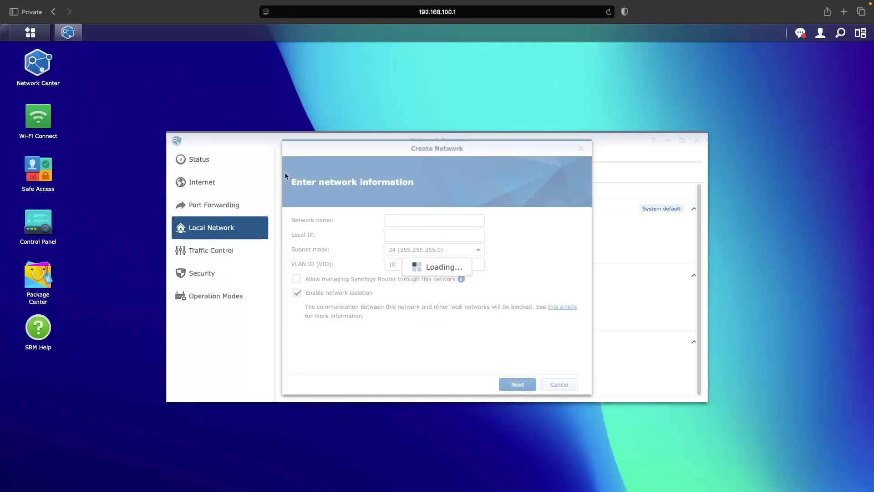
pyautogui.write('DMZ ')
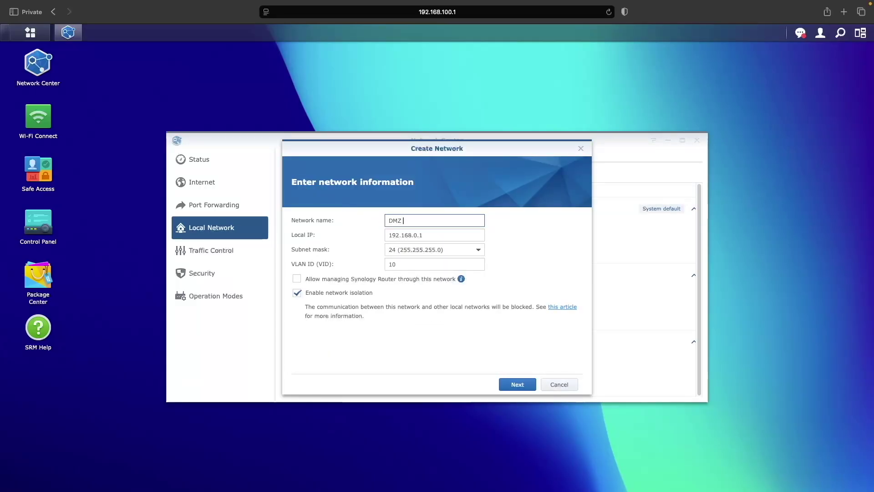
pyautogui.write('Network')
pyautogui.press('Tab')
pyautogui.press('Right')
pyautogui.press('Left')
pyautogui.press('Left')
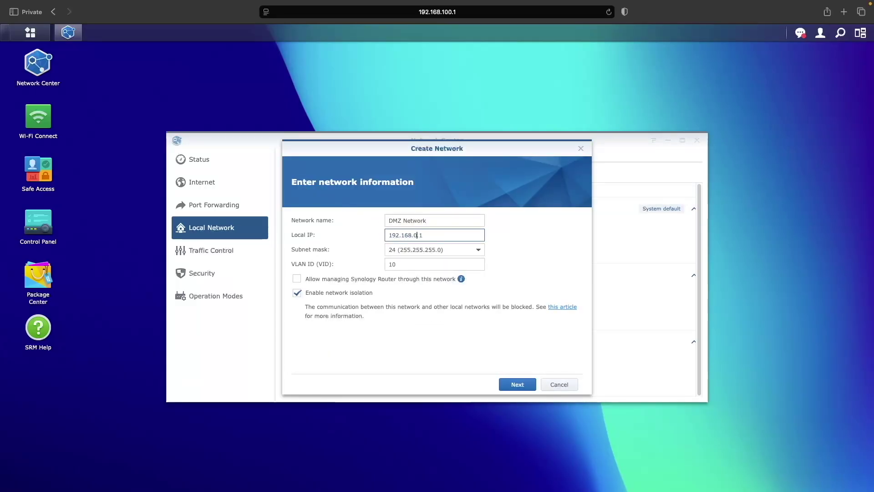
pyautogui.write('104.')
pyautogui.press('Tab')
pyautogui.press('Tab')
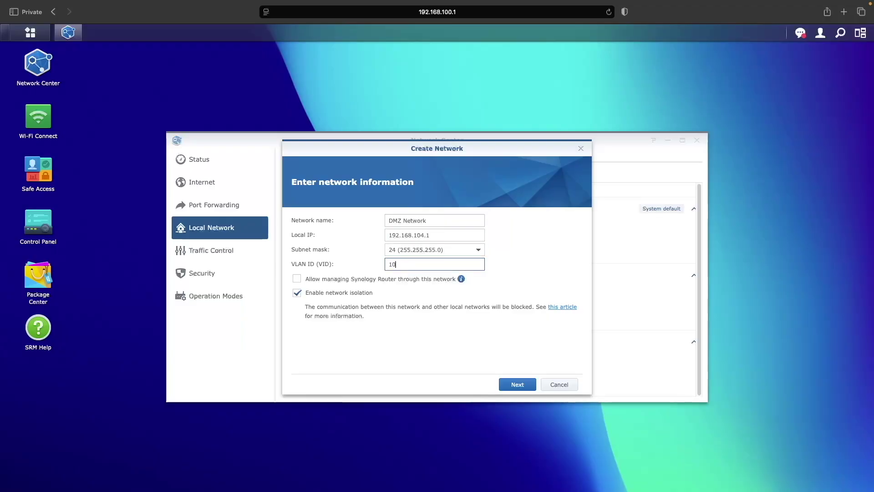
pyautogui.write('104')
# Assign Port 4 to the DMZ Network, skip Wi-Fi, and apply
pyautogui.click(530, 385)
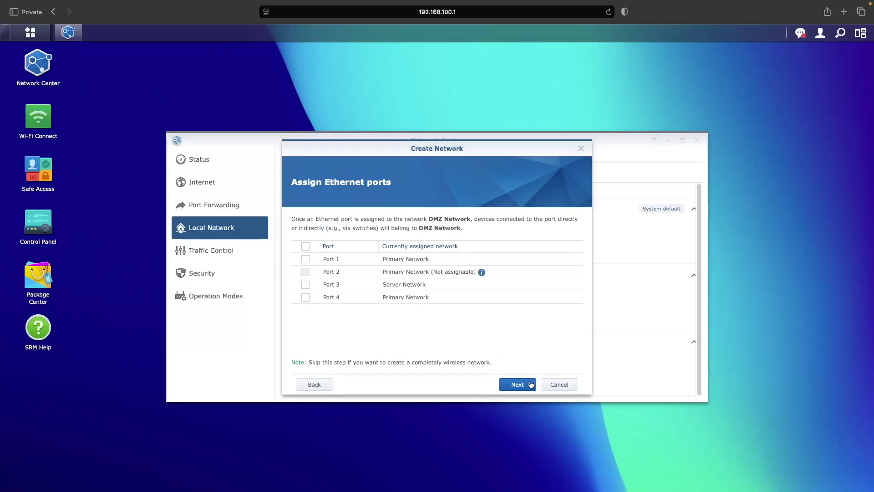
pyautogui.click(305, 297)
pyautogui.click(523, 385)
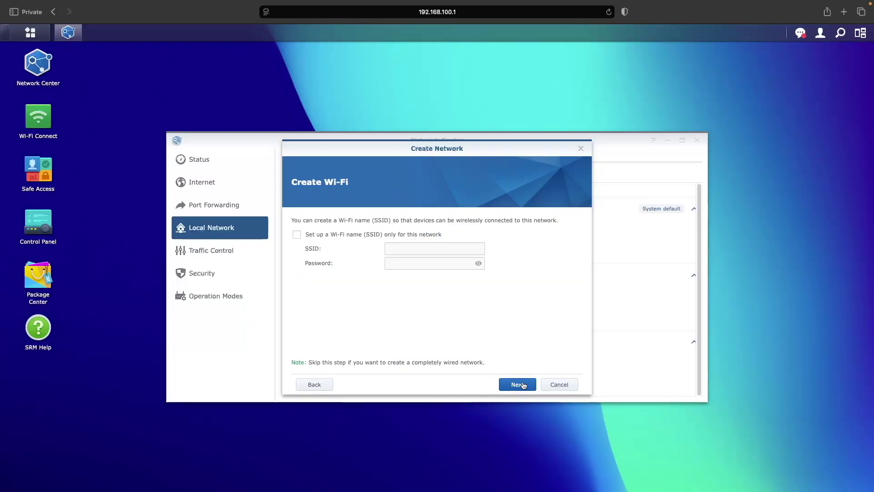
pyautogui.click(524, 385)
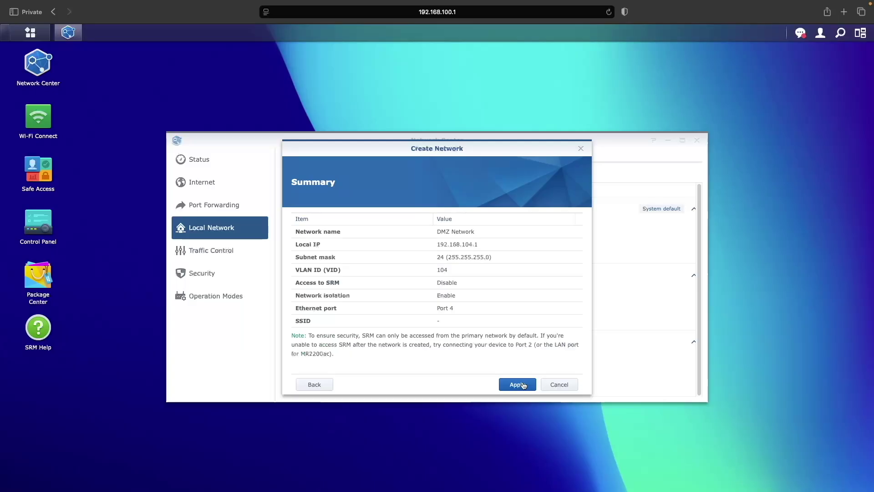
pyautogui.click(523, 385)
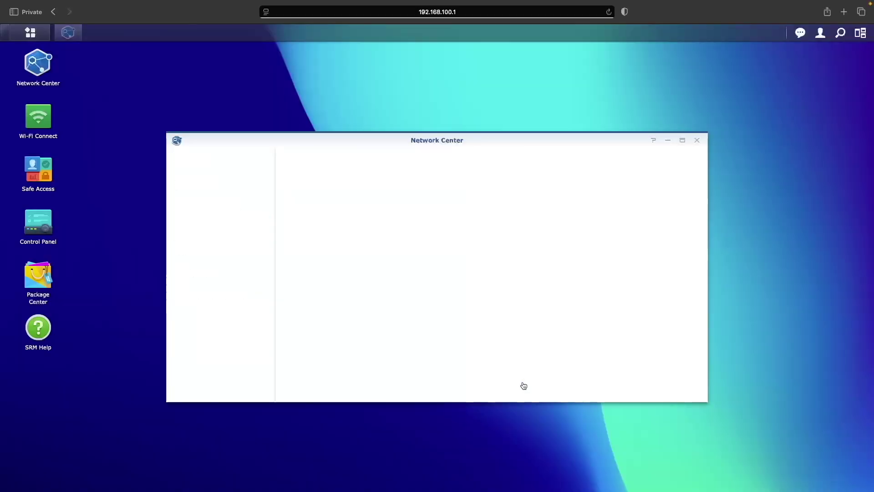
# Confirm Network 5 – DMZ Network is listed and view the DHCP client leased 192.168.100.241
pyautogui.scroll(-3, 523, 385)
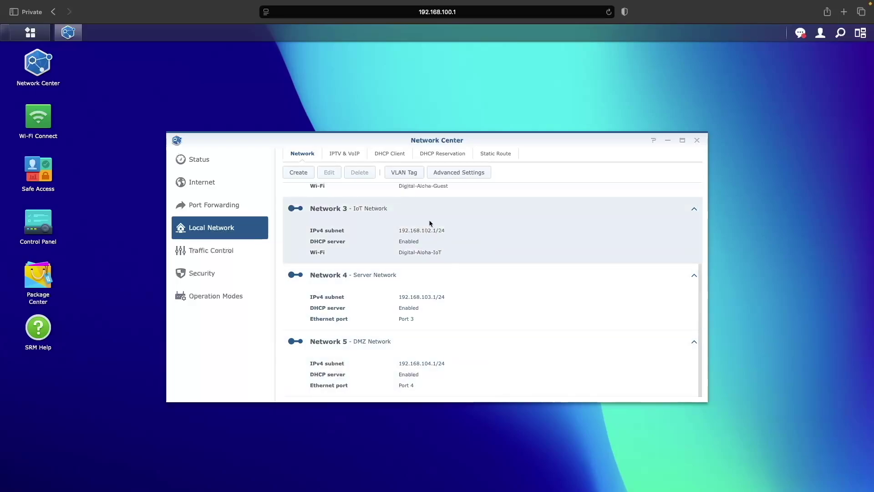
pyautogui.click(386, 154)
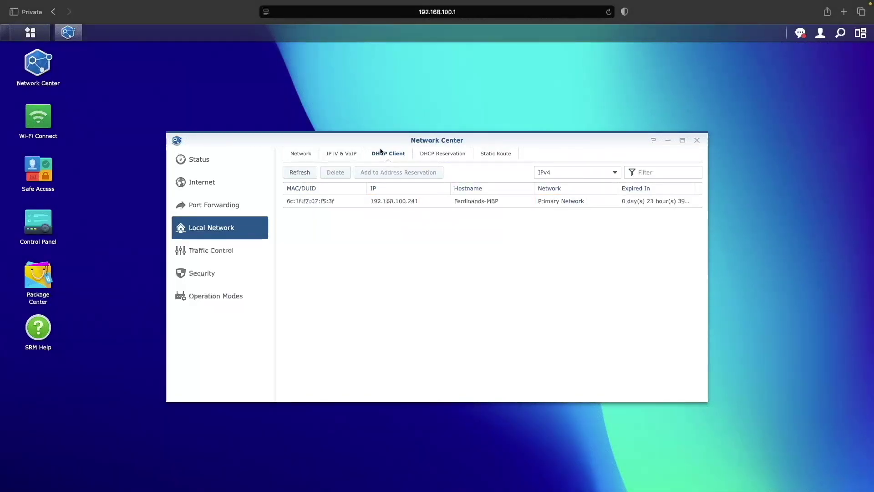
pyautogui.click(31, 23)
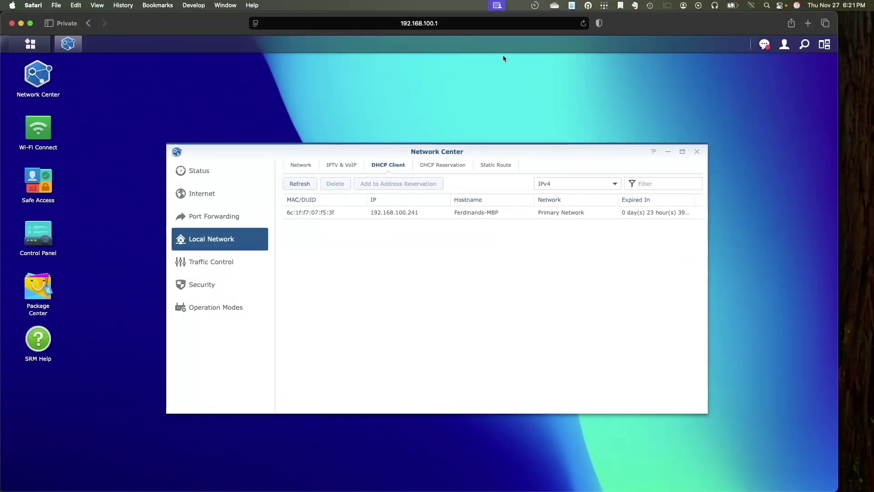
# Turn on Wi-Fi and join the Digital-Aloha network
pyautogui.click(751, 6)
pyautogui.click(746, 21)
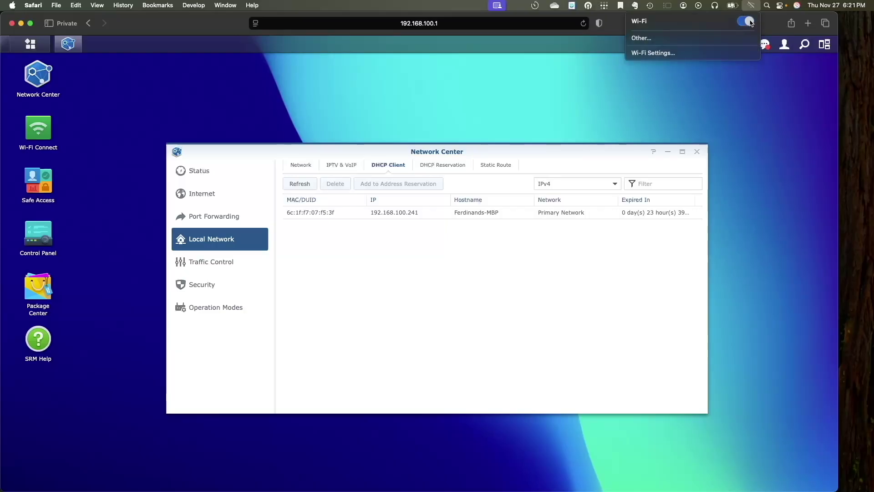
pyautogui.click(698, 86)
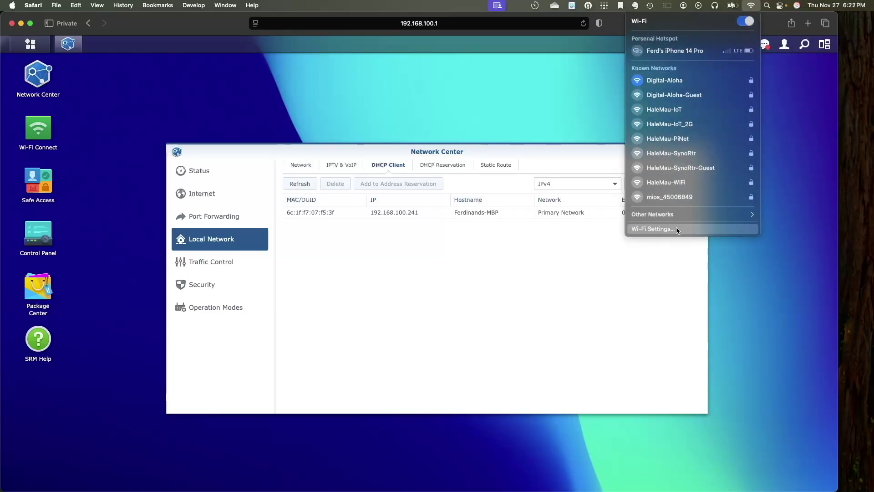
# Confirm in the Wi-Fi TCP/IP details that the Mac received 192.168.100.216
pyautogui.click(654, 229)
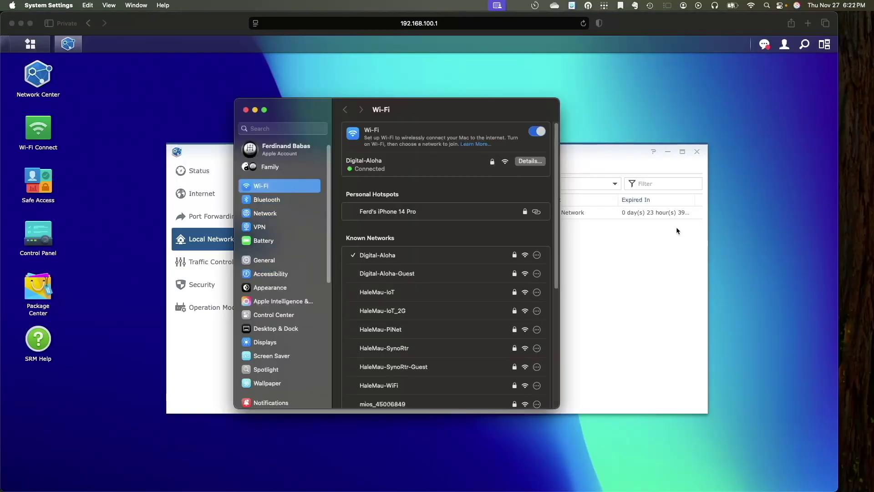
pyautogui.click(523, 162)
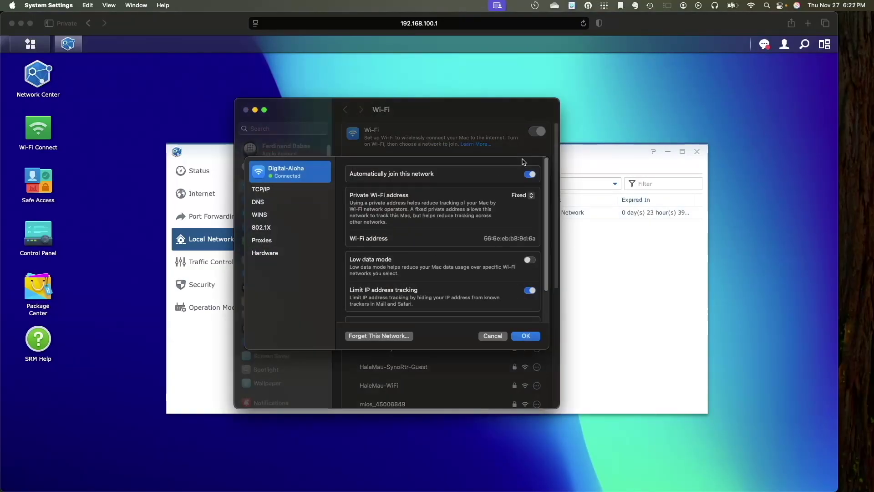
pyautogui.click(283, 189)
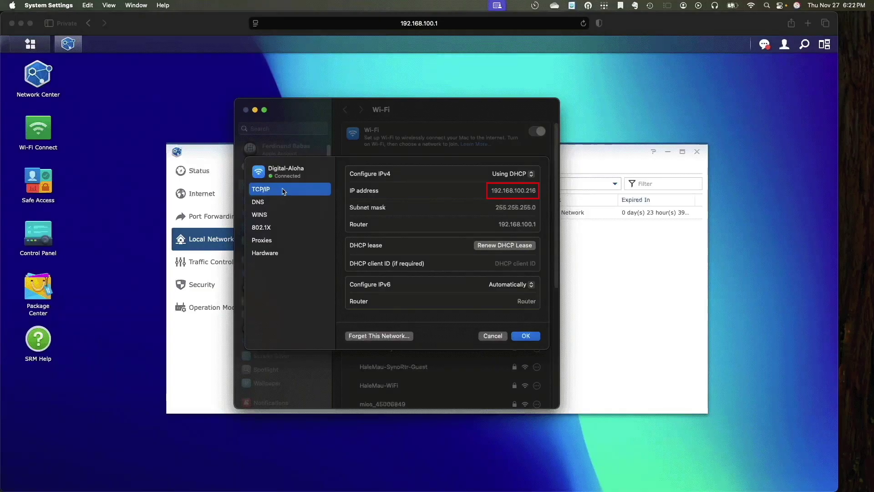
pyautogui.click(601, 240)
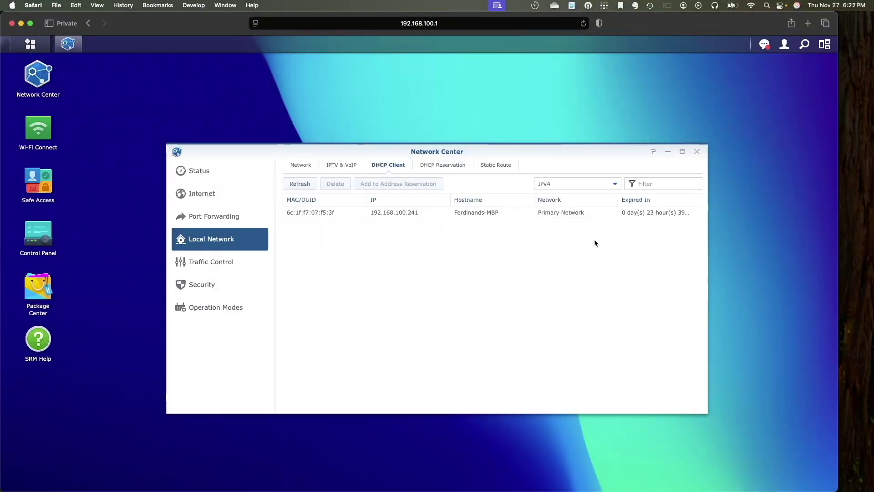
# Refresh the DHCP client list to show the Mac at 192.168.100.216 on the Primary Network
pyautogui.click(300, 184)
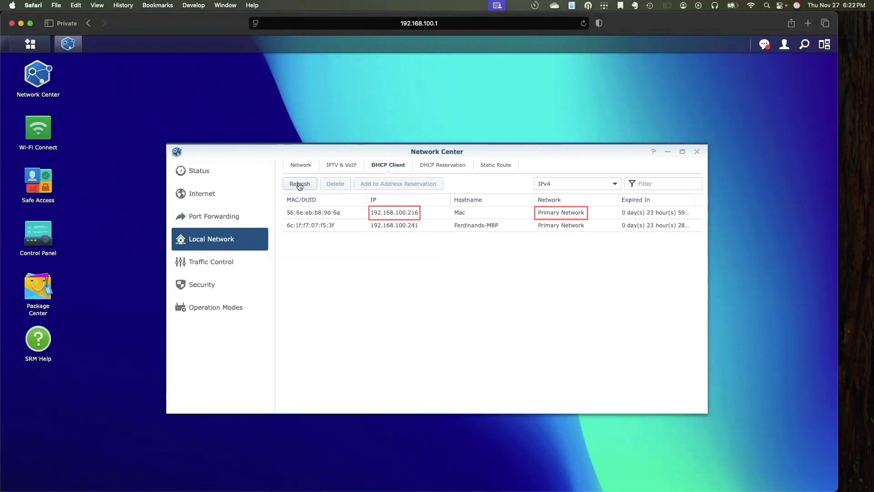
pyautogui.click(751, 7)
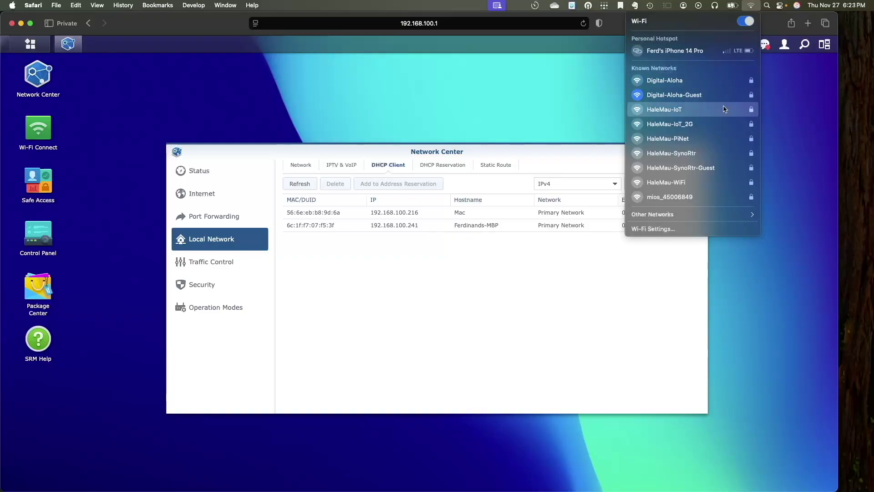
# Join Digital-Aloha-Guest and confirm the Mac's lease of 192.168.101.126 with router 192.168.101.1
pyautogui.click(696, 229)
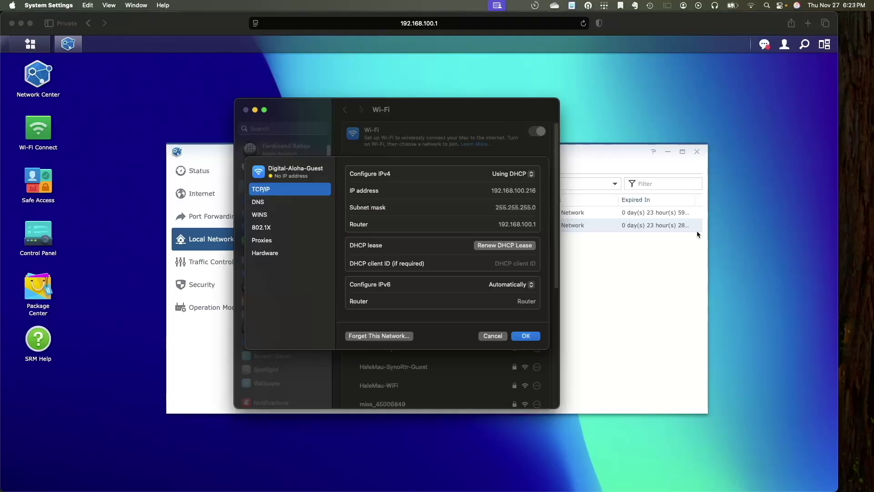
pyautogui.click(496, 336)
pyautogui.click(529, 162)
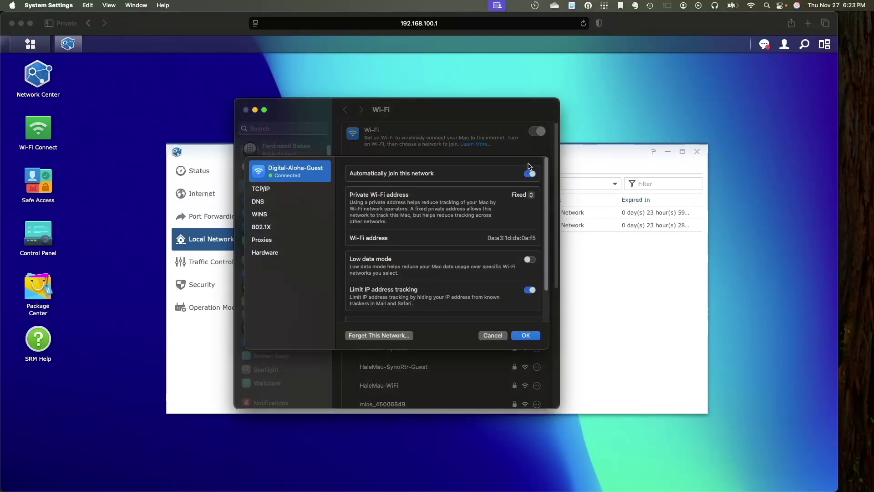
pyautogui.click(312, 189)
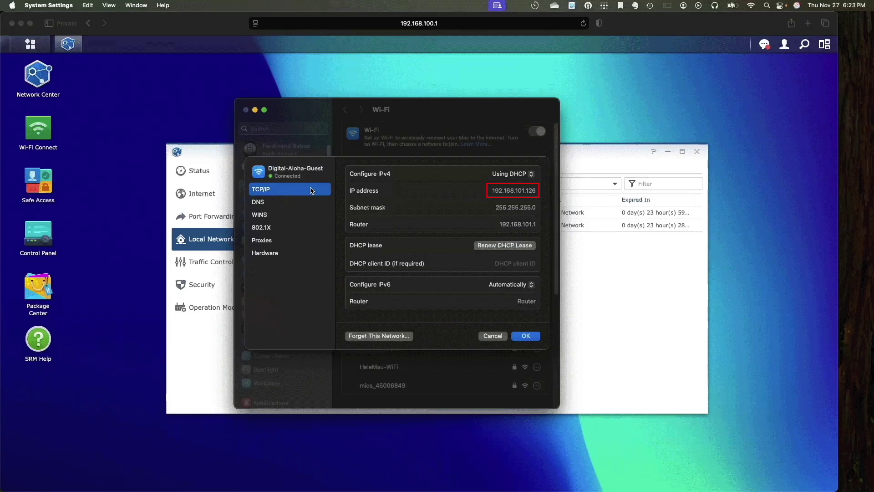
# Refresh the DHCP client list, then join the Digital-Aloha-IoT network with its Wi-Fi password
pyautogui.click(590, 253)
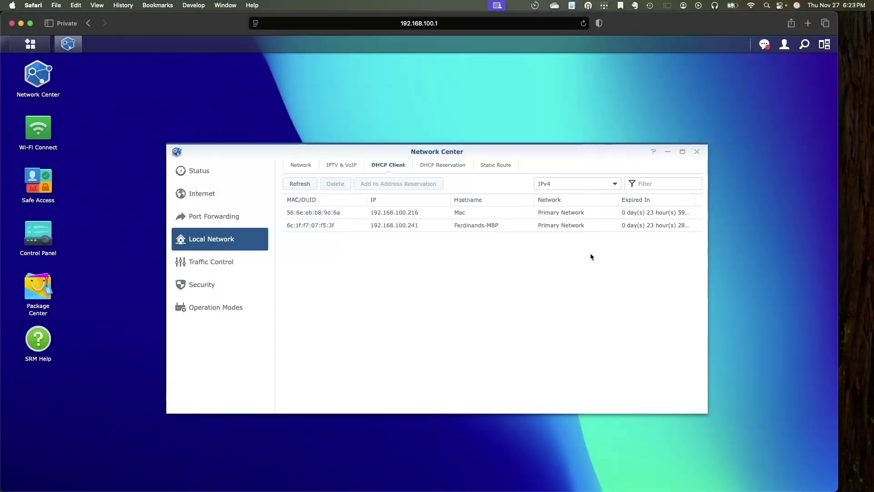
pyautogui.click(311, 187)
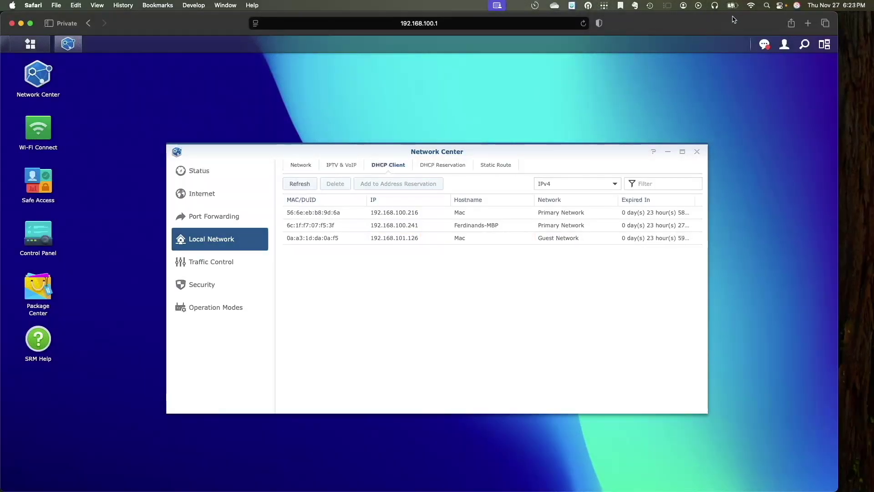
pyautogui.click(752, 6)
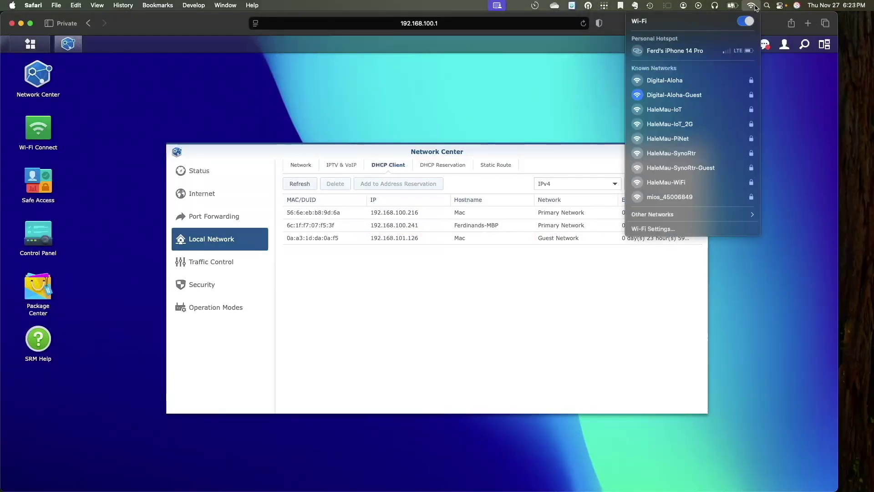
pyautogui.click(716, 216)
pyautogui.click(712, 240)
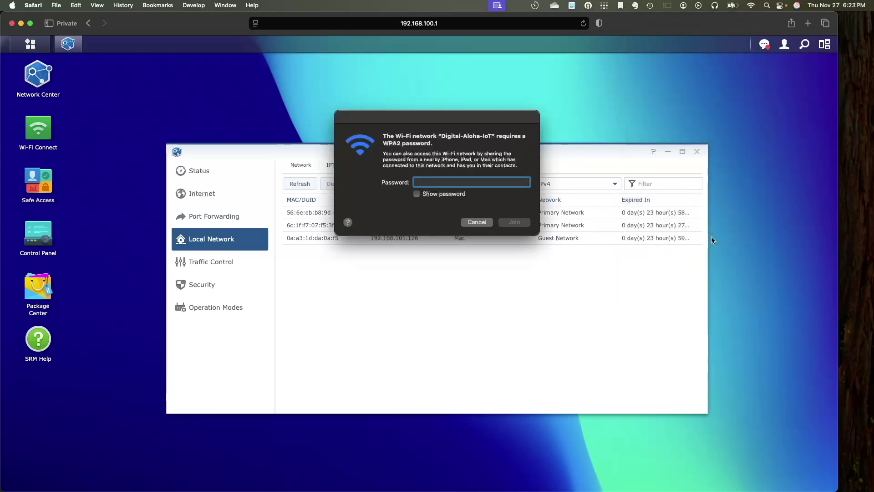
pyautogui.write('•••••••••••••••')
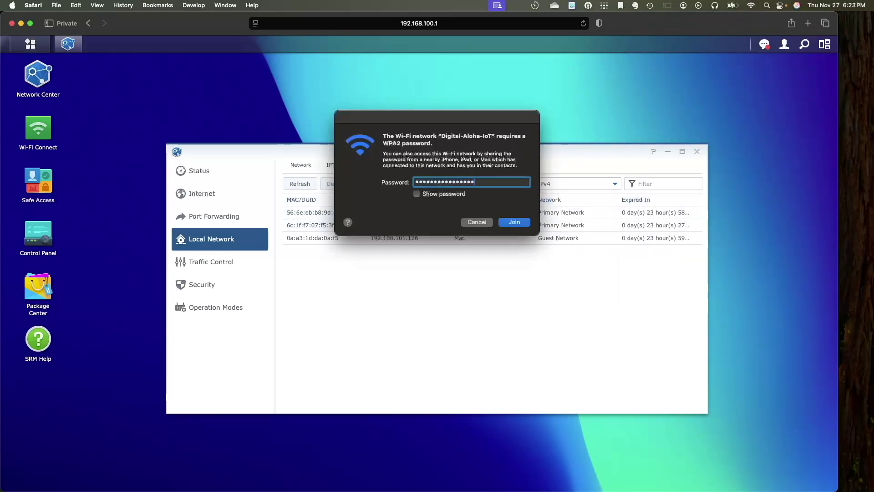
pyautogui.press('Return')
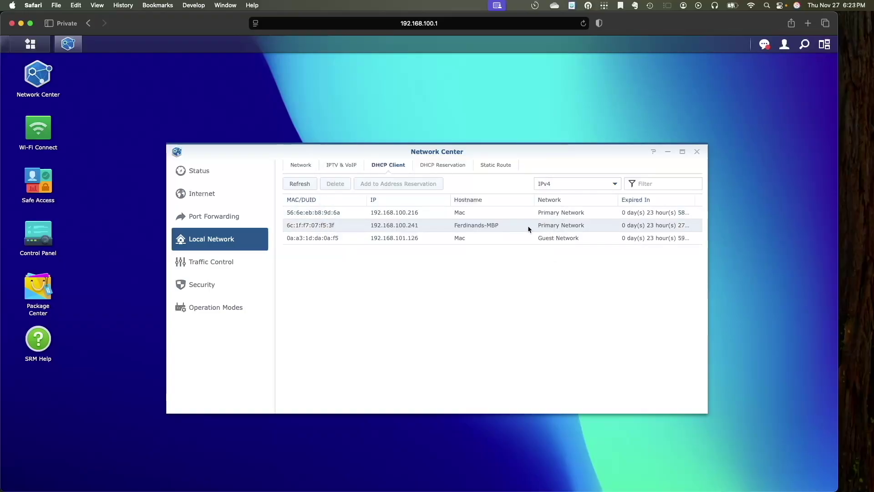
# Verify 192.168.102.56 in TCP/IP details and in the refreshed IoT Network DHCP client list
pyautogui.press('super+Tab')
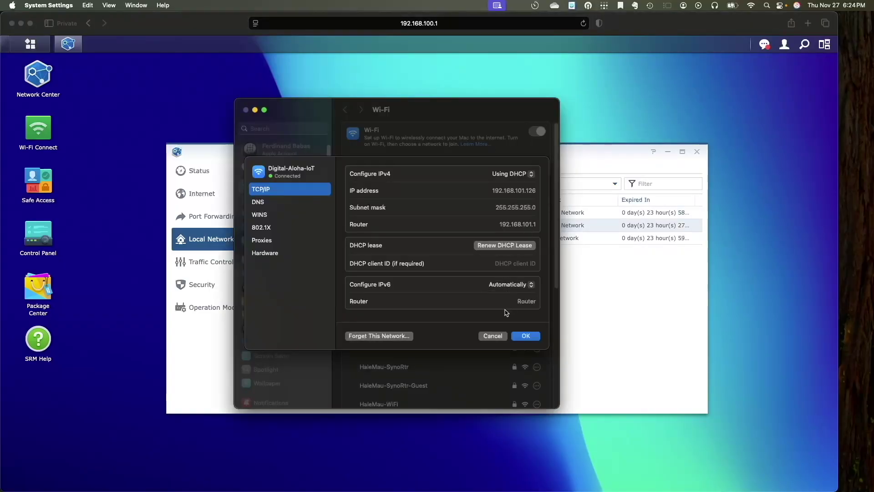
pyautogui.click(492, 336)
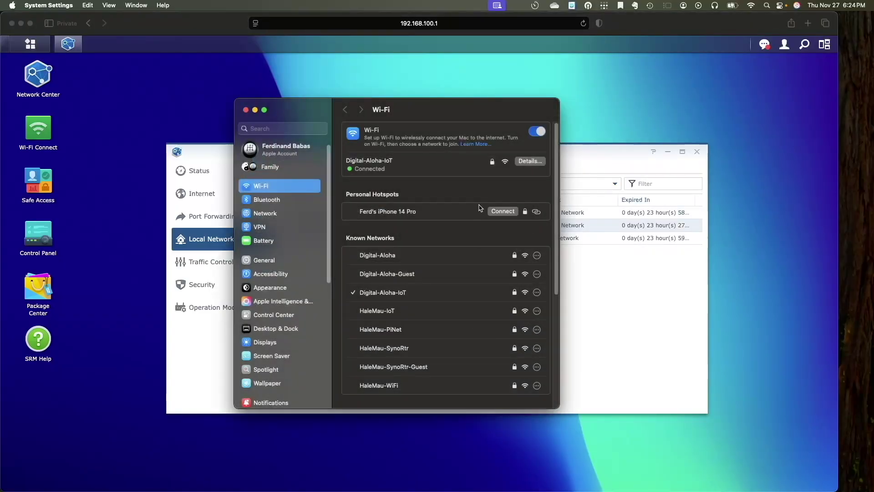
pyautogui.click(530, 160)
pyautogui.click(300, 190)
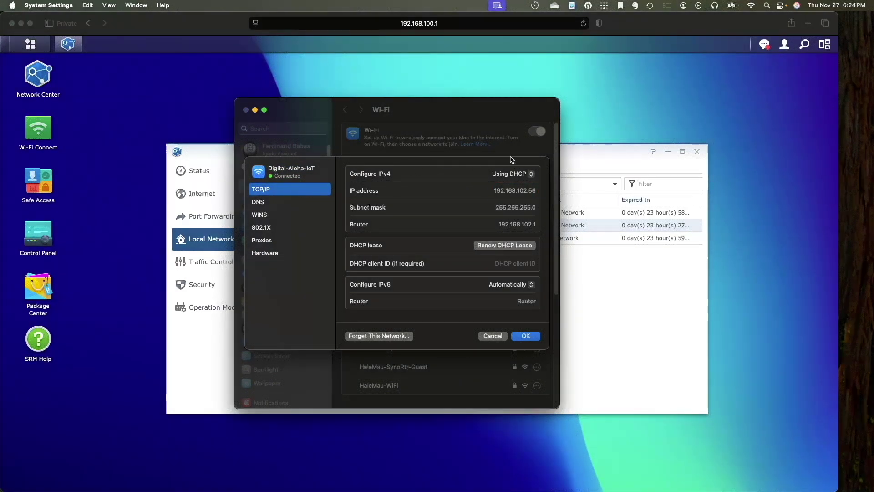
pyautogui.click(577, 152)
pyautogui.click(312, 188)
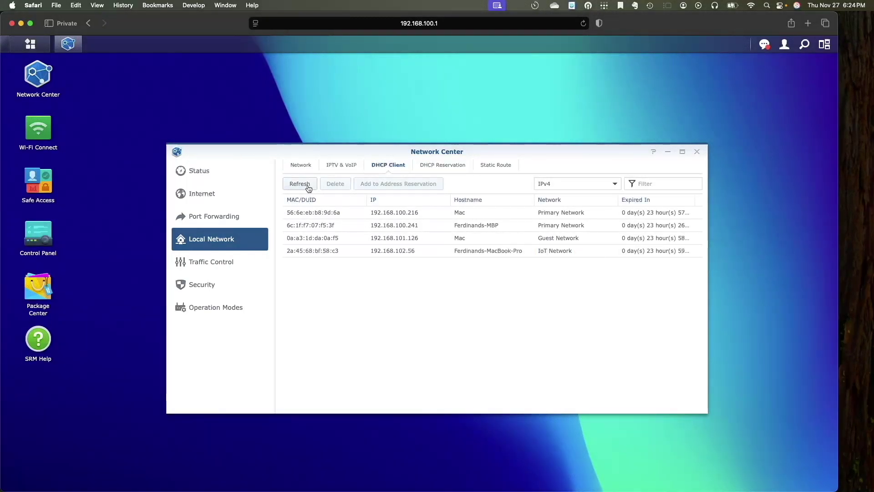
pyautogui.click(301, 167)
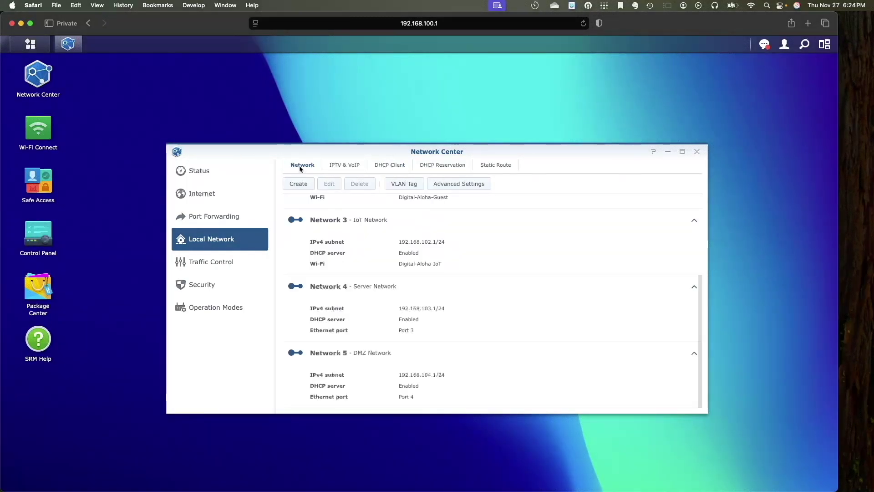
# Review the per-port VLAN tags, then rejoin Digital-Aloha Wi-Fi and dismiss the not-authorized error
pyautogui.click(396, 184)
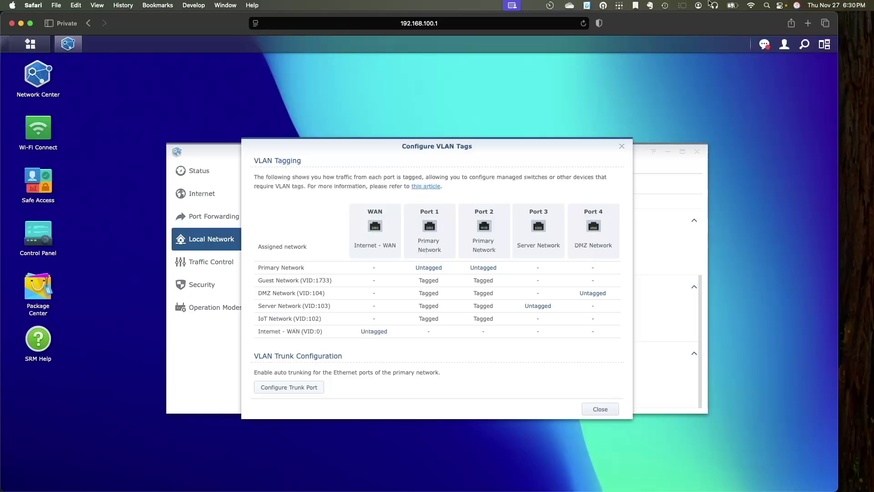
pyautogui.click(751, 5)
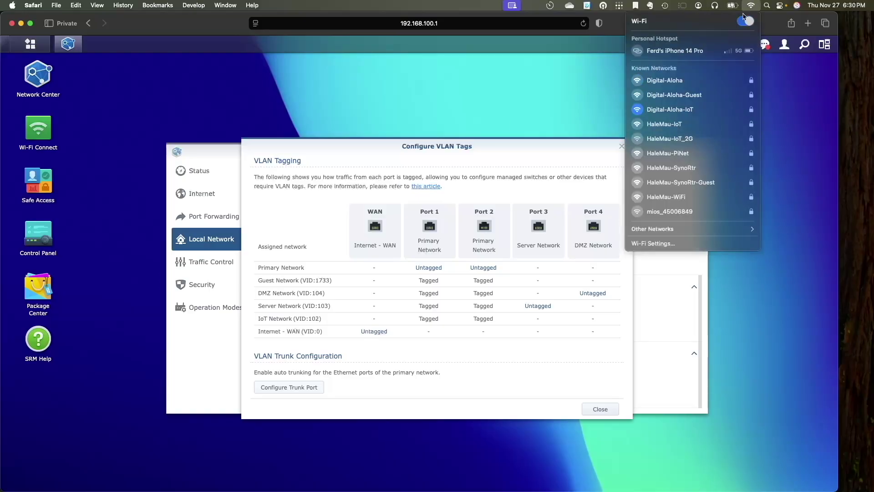
pyautogui.click(683, 80)
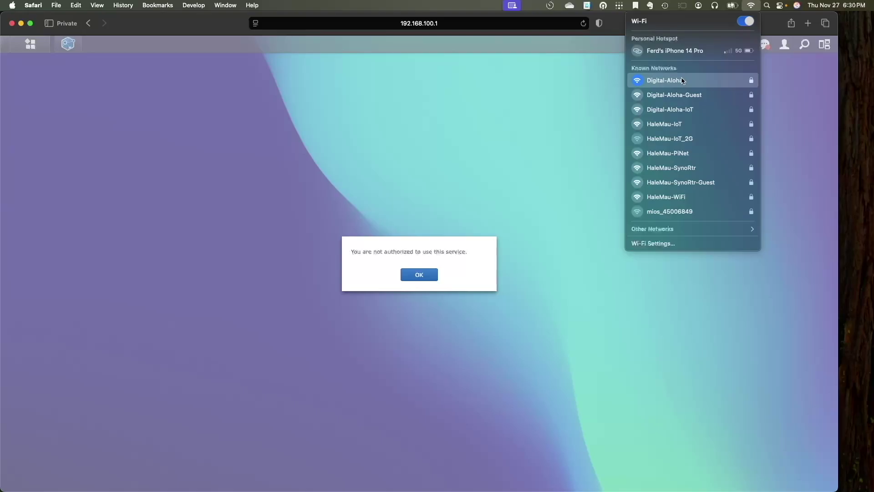
pyautogui.click(421, 274)
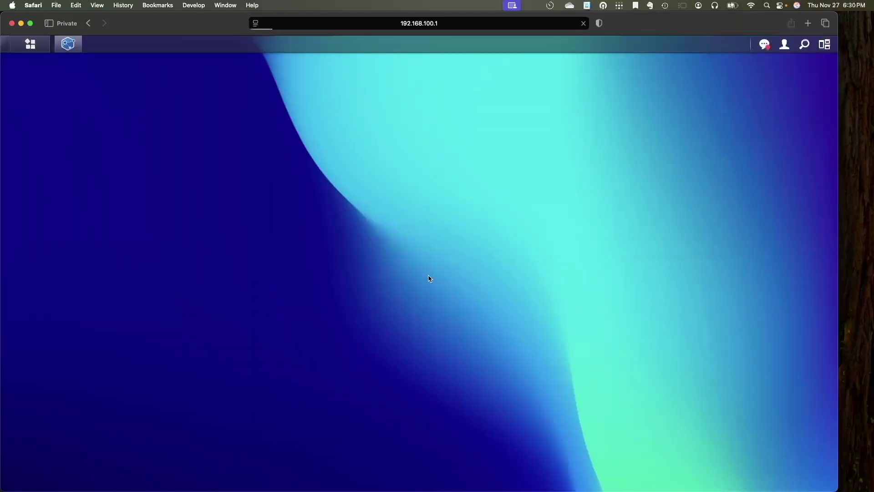
# Sign back in to the router with the admin username and password
pyautogui.write('srmadmin')
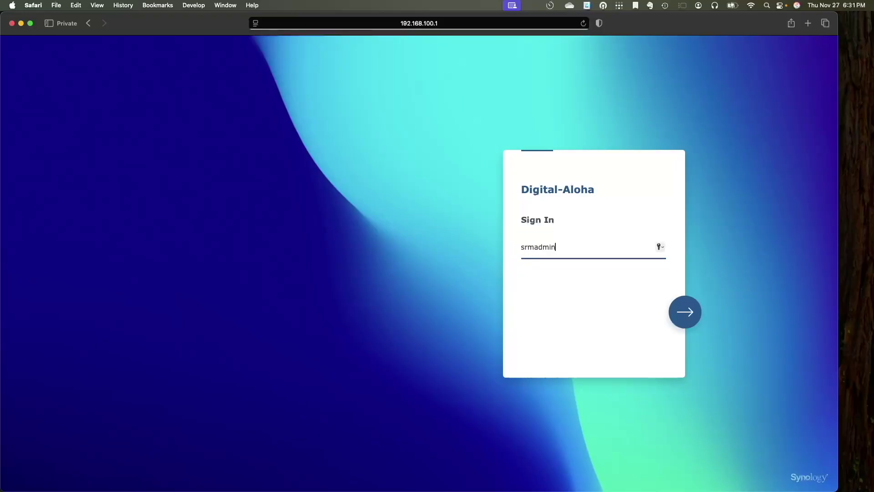
pyautogui.press('Return')
pyautogui.write('••••••••••••')
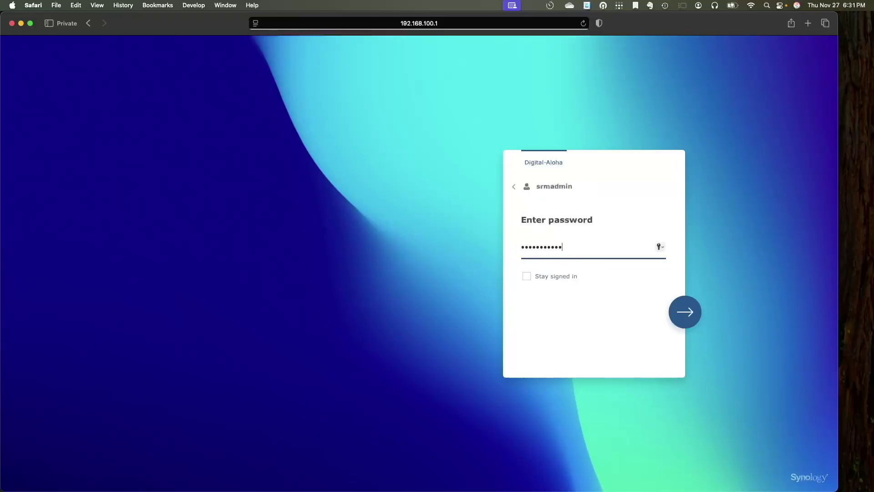
pyautogui.press('Return')
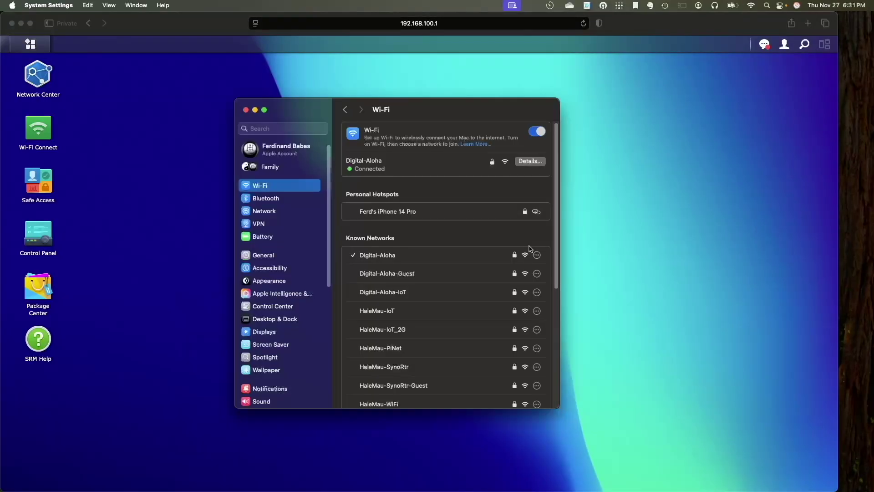
# Check the wired USB LAN's DHCP lease against Network Center's DHCP clients and port VLAN tags
pyautogui.click(288, 214)
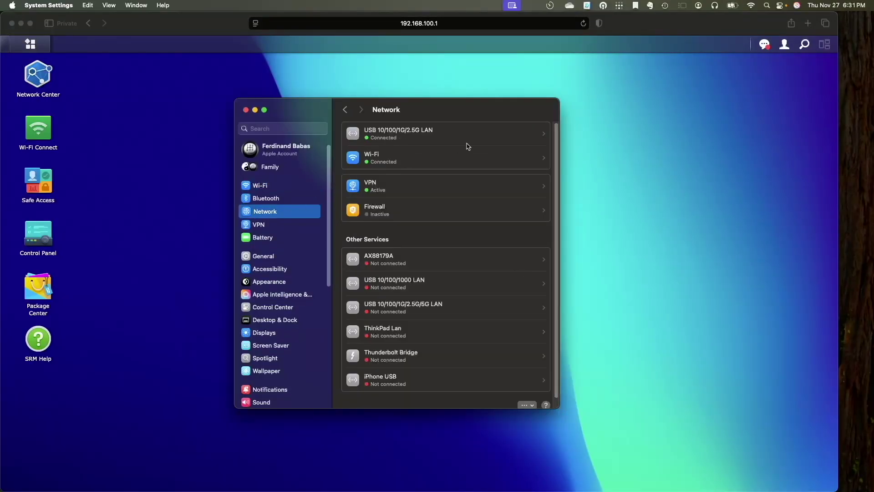
pyautogui.click(542, 135)
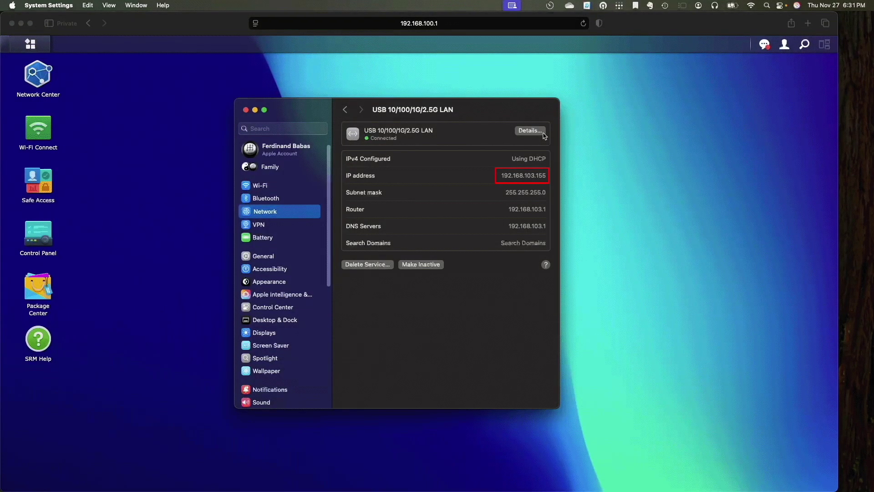
pyautogui.click(498, 82)
pyautogui.click(50, 90)
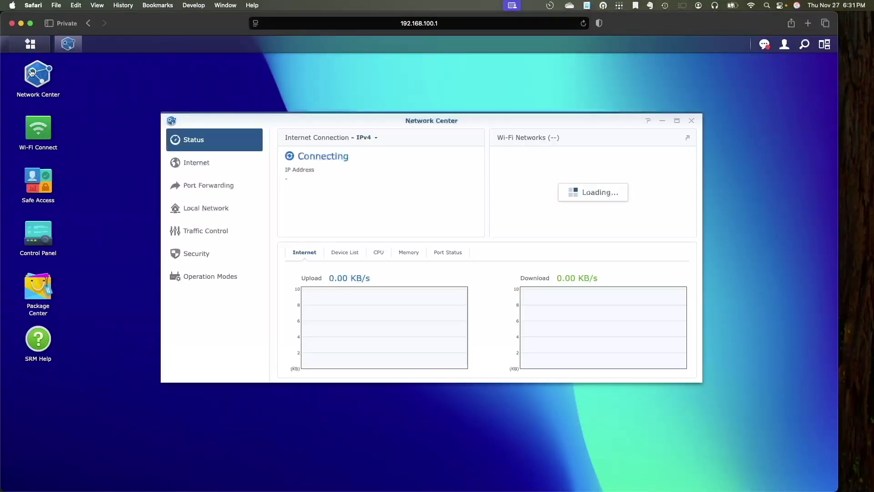
pyautogui.click(194, 206)
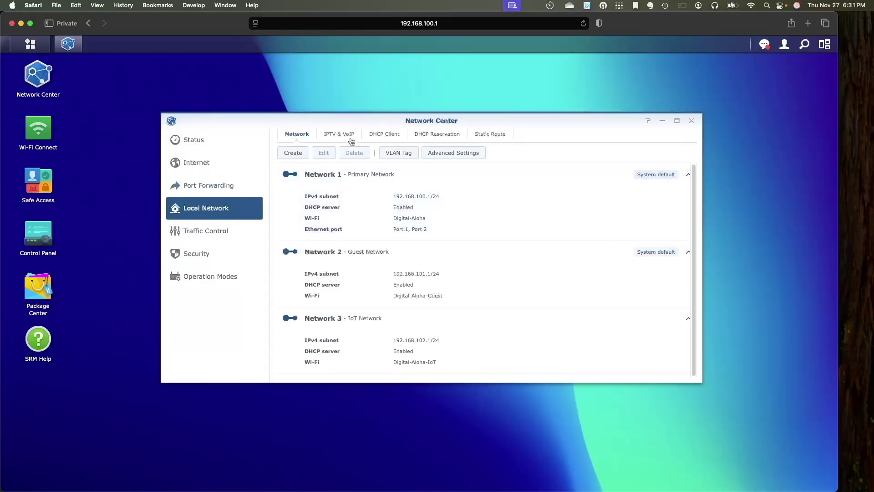
pyautogui.click(378, 135)
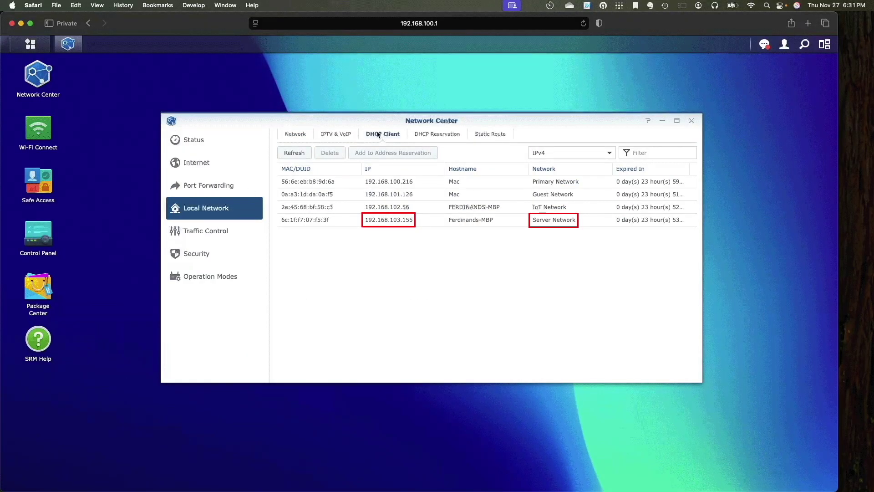
pyautogui.click(300, 138)
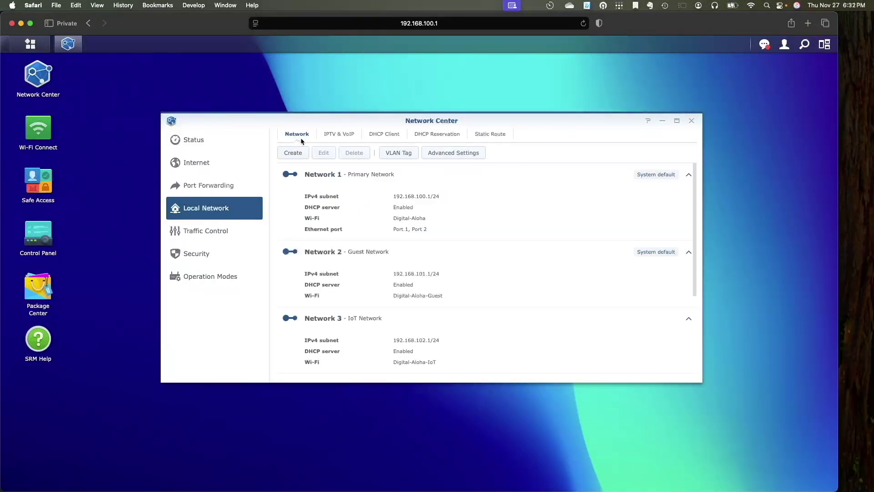
pyautogui.click(398, 153)
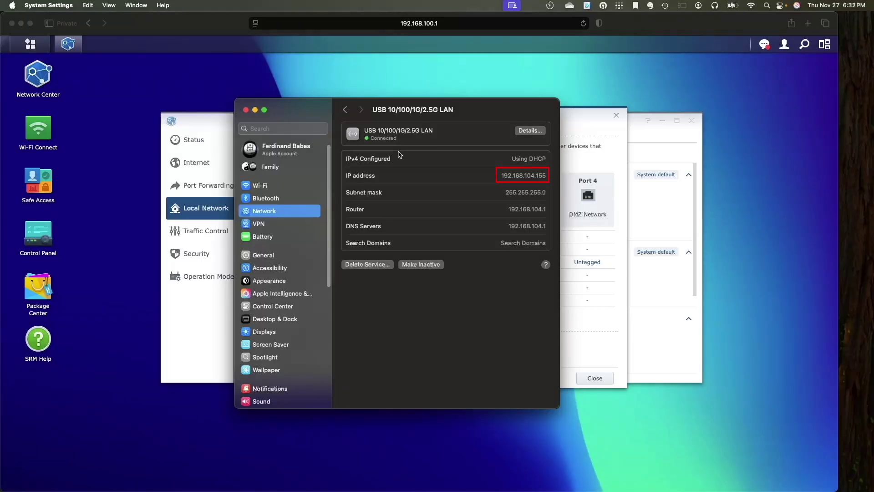
# Close the VLAN tag table after matching 192.168.104.155 to Port 4's DMZ Network
pyautogui.click(573, 119)
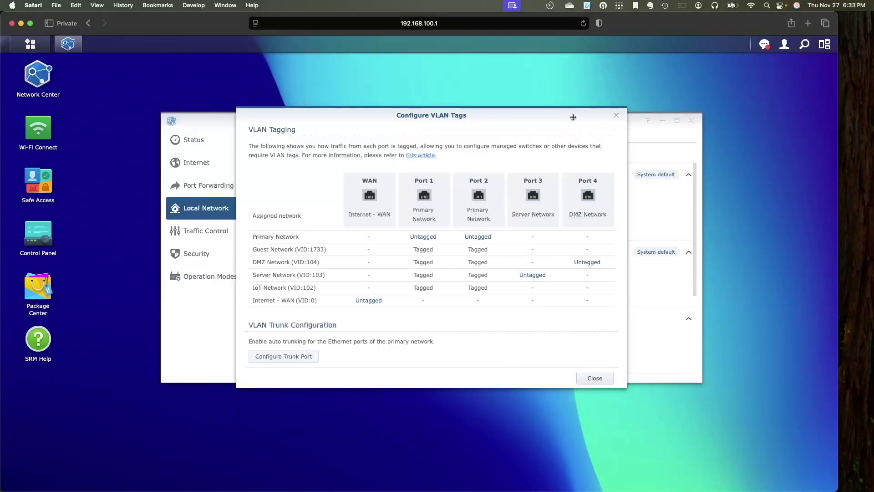
pyautogui.click(616, 117)
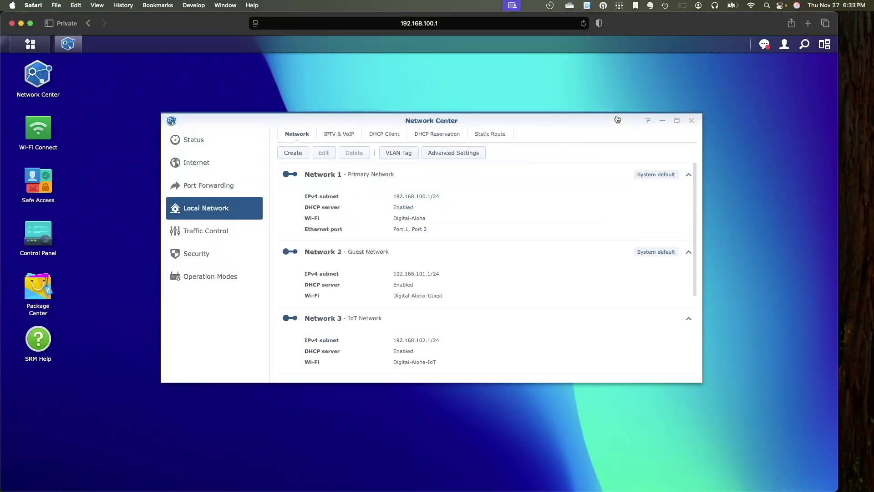
# Confirm the Mac at 192.168.104.155 on DMZ, inspect Primary Network settings, then view Firewall rules
pyautogui.click(382, 135)
pyautogui.click(300, 153)
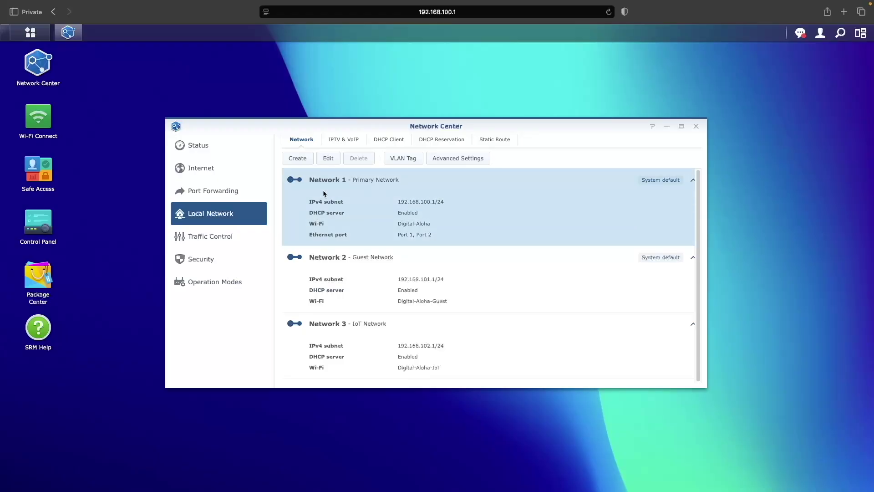
pyautogui.click(329, 159)
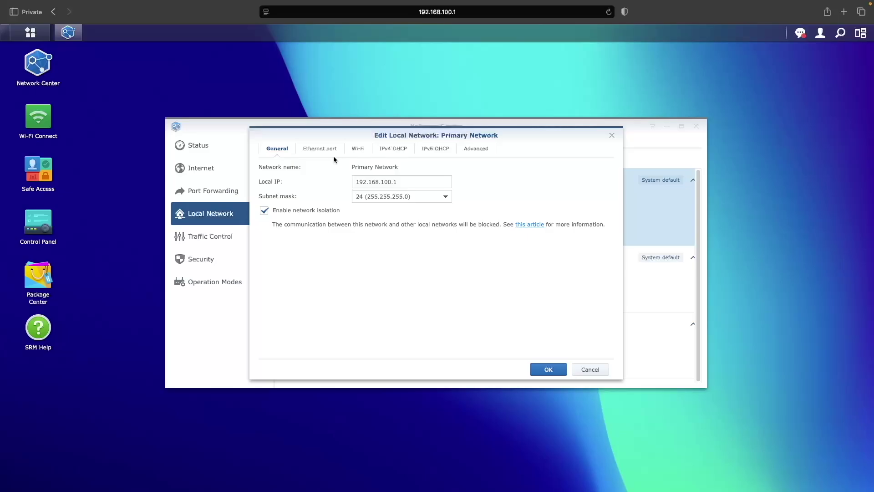
pyautogui.click(591, 369)
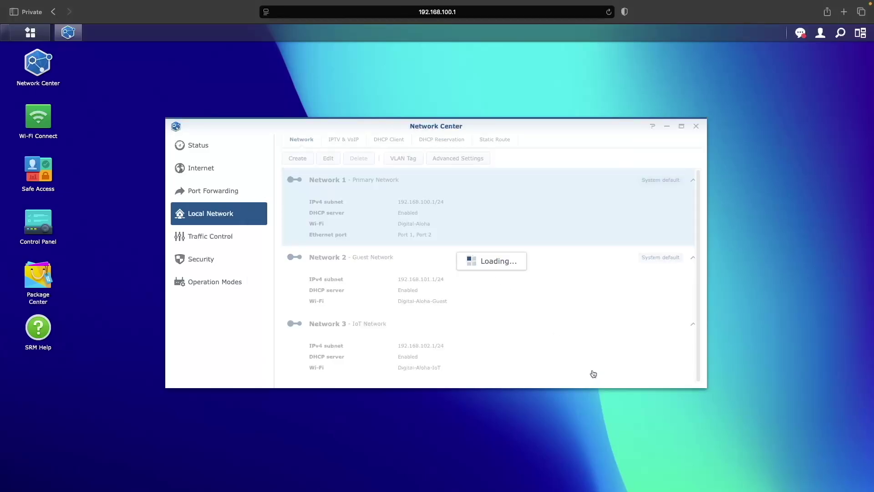
pyautogui.click(211, 258)
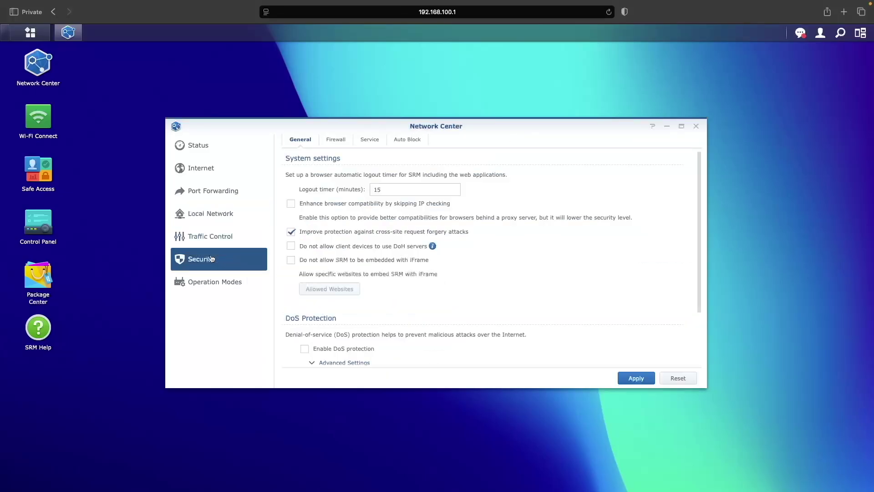
pyautogui.click(334, 141)
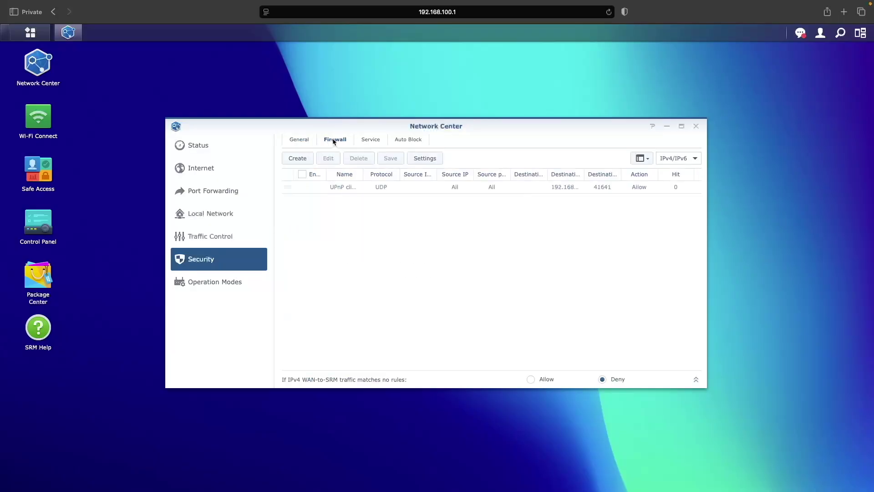